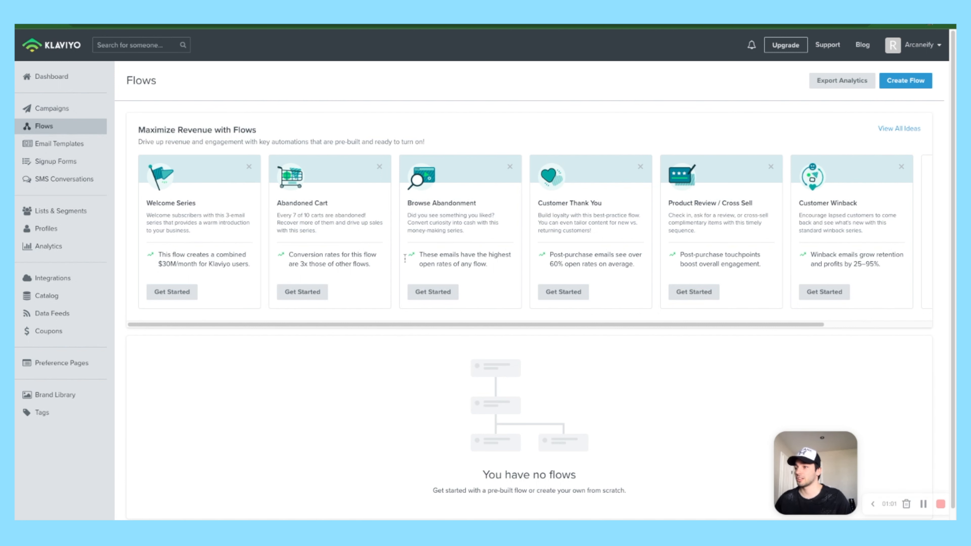
Step: Search the flow library for 'welcome' and preview the Welcome Series – Standard template
scroll(527, 398, "down", 1)
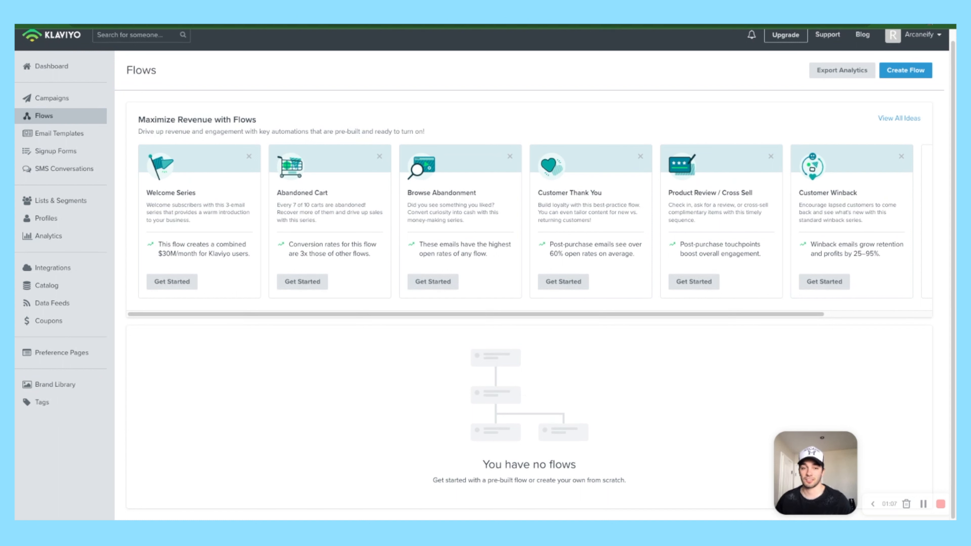
scroll(488, 353, "up", 1)
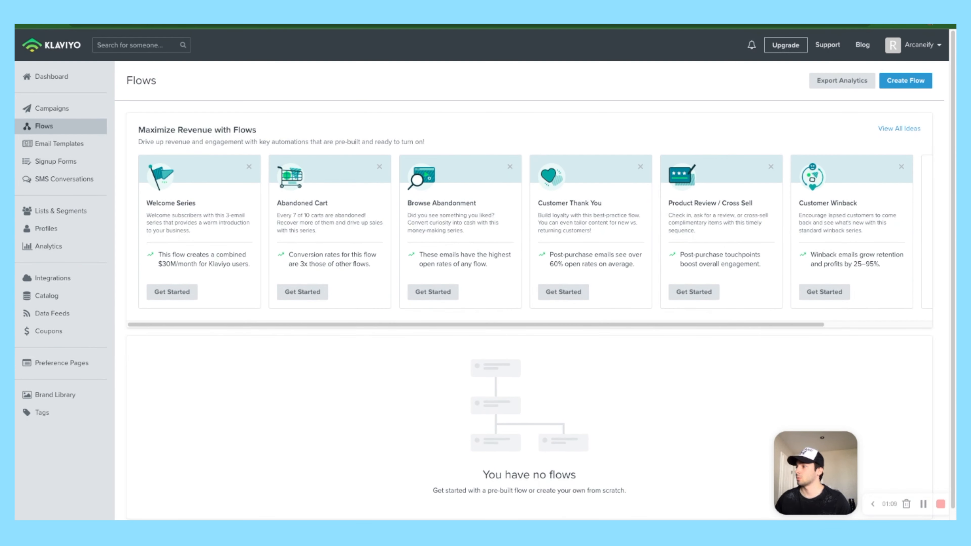
left_click(906, 81)
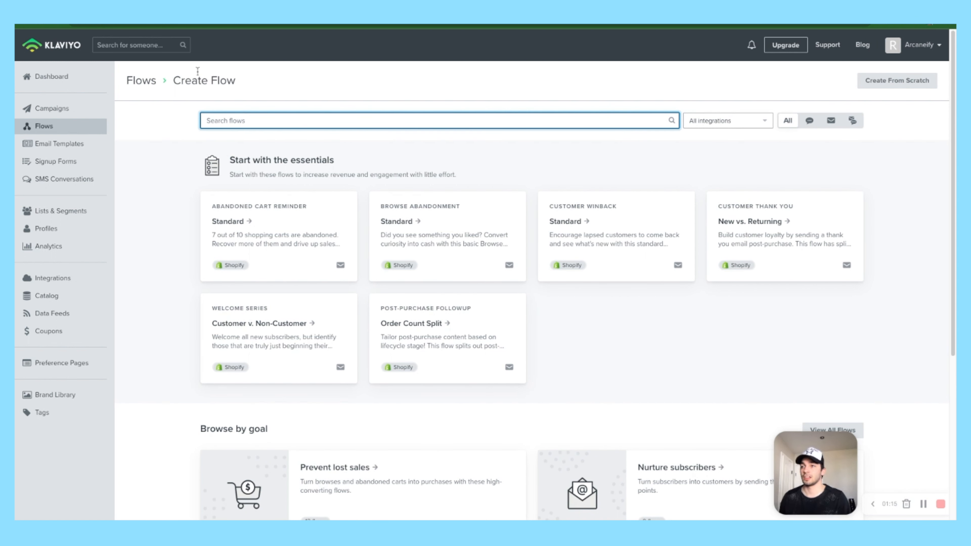
type("welcome")
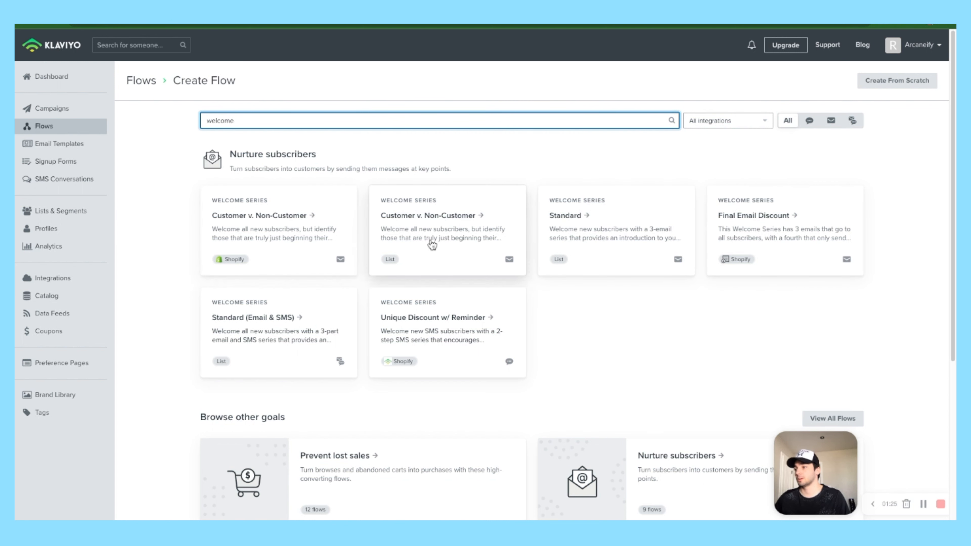
left_click(632, 220)
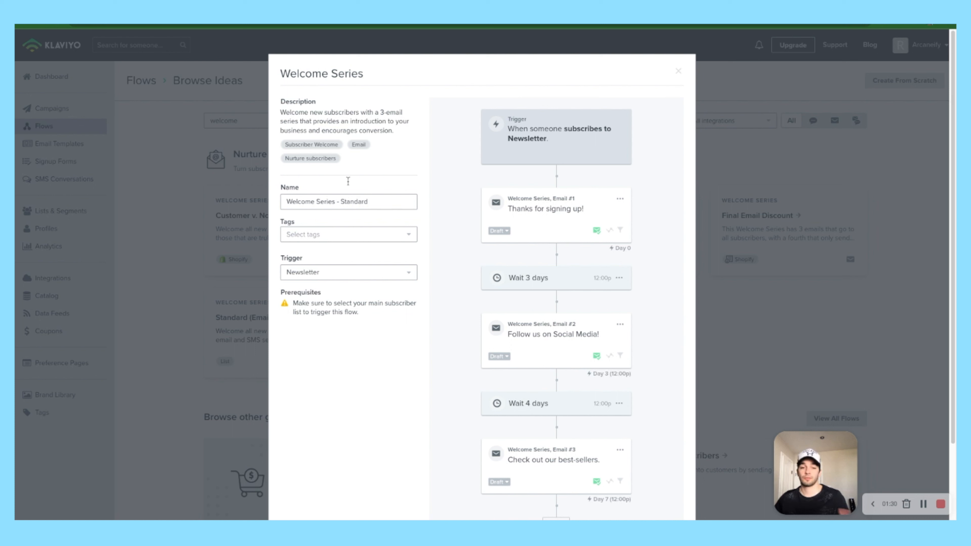
Step: Name the flow 'Welcome Series', keep the Newsletter trigger, and create it from the template
left_click_drag(370, 203, 336, 202)
key("BackSpace")
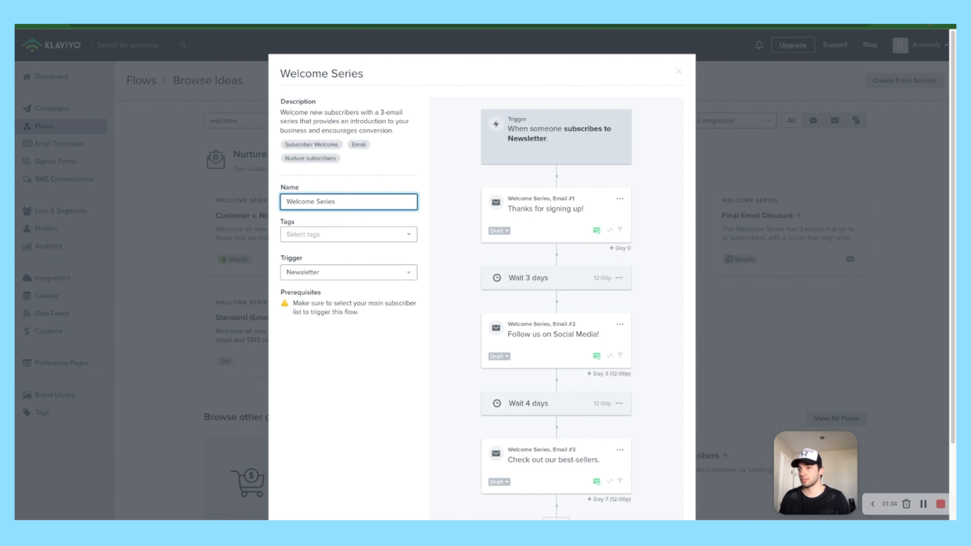
scroll(295, 227, "down", 3)
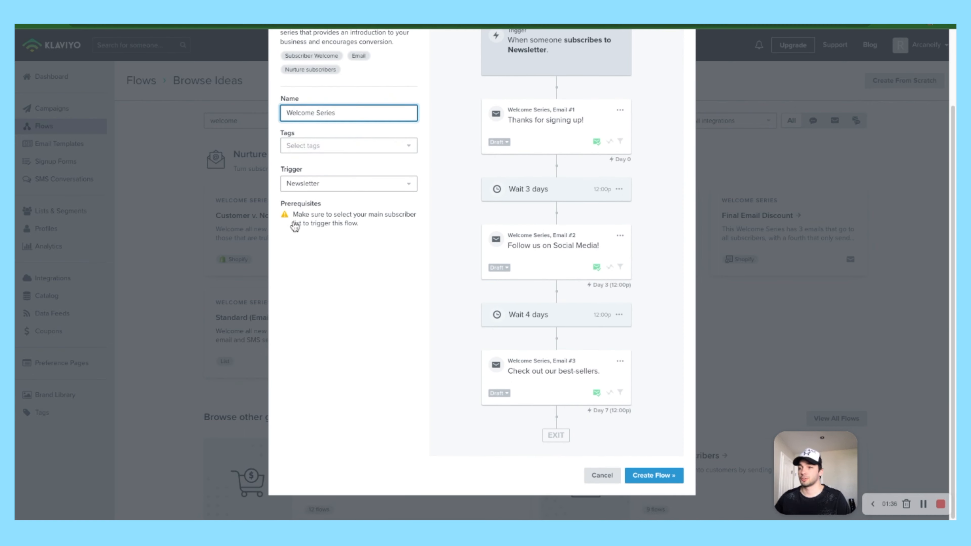
left_click(295, 185)
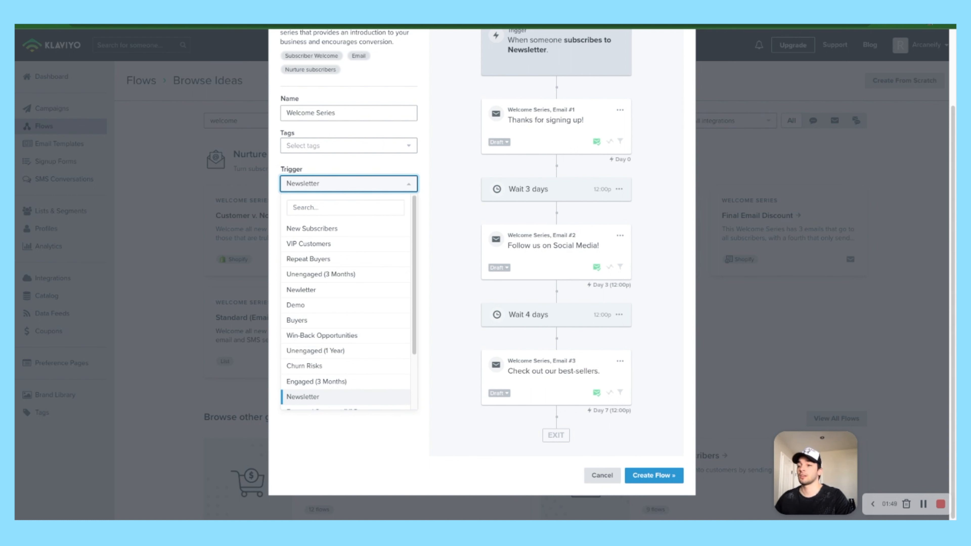
key("Escape")
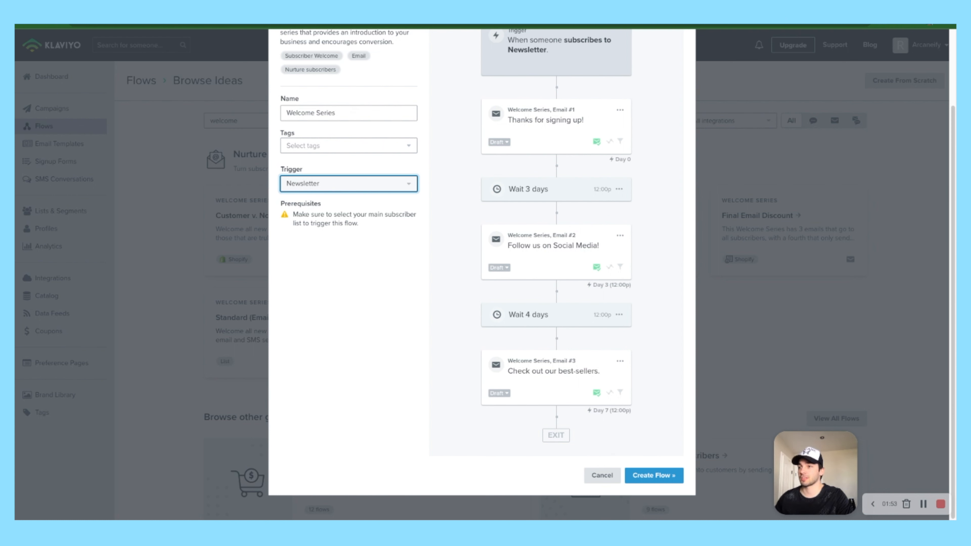
left_click(654, 475)
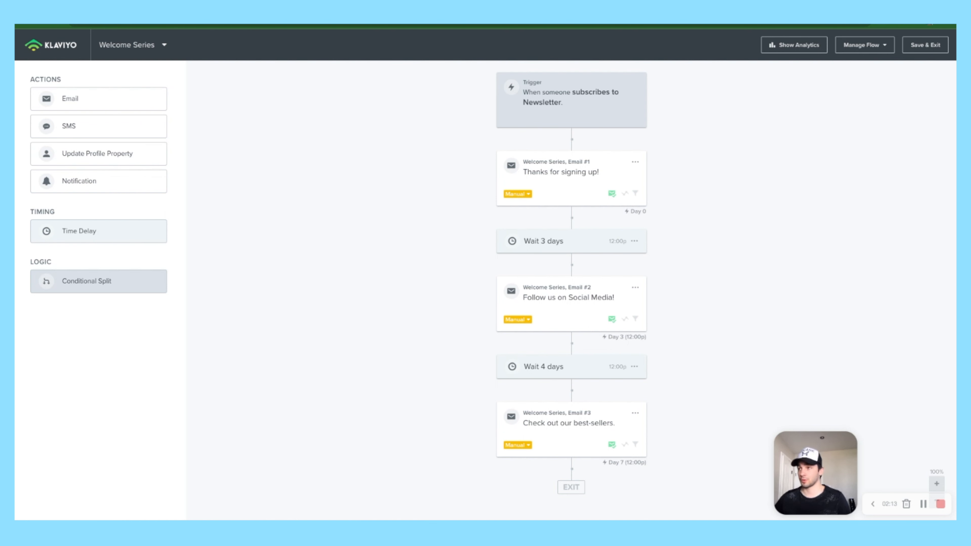
Step: Open the trigger's setup and start a new filter under Flow Filters
left_click(577, 70)
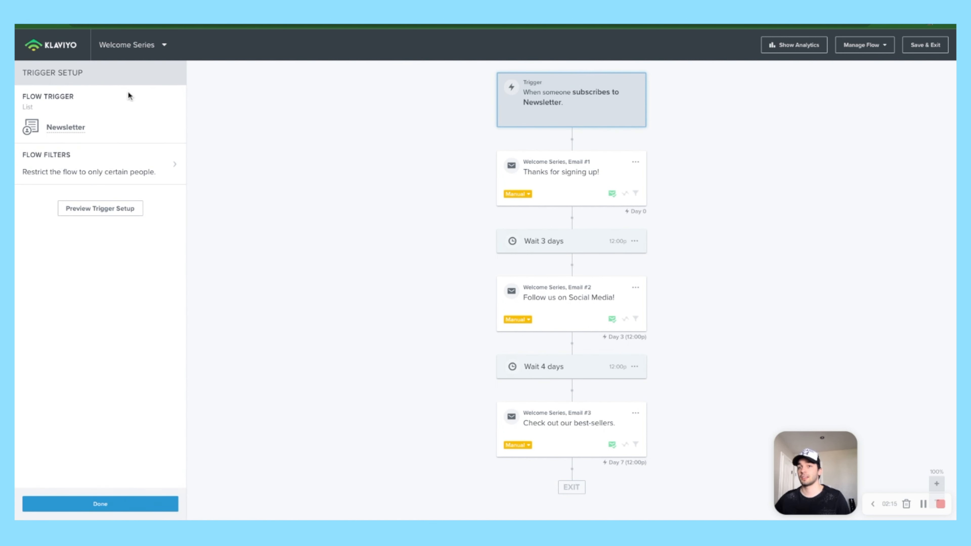
left_click(101, 147)
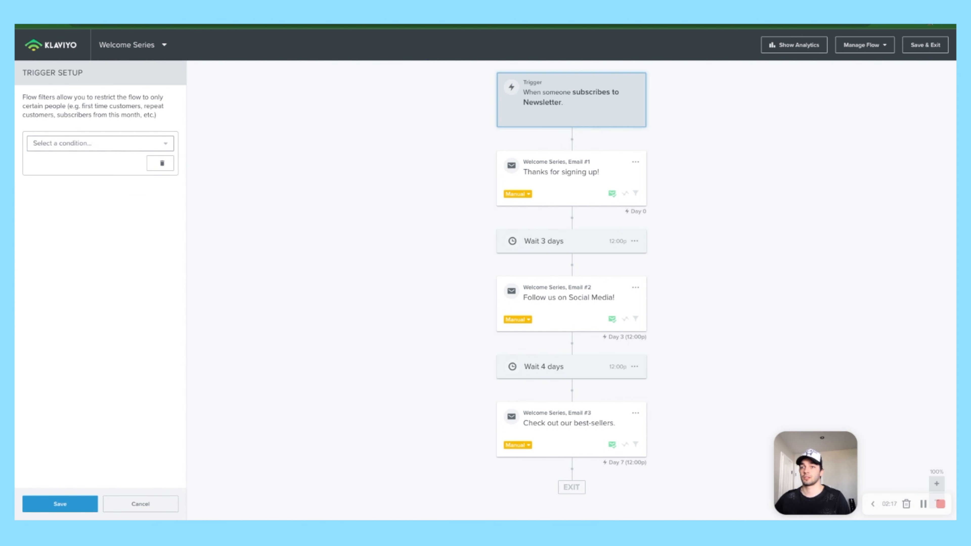
left_click(140, 504)
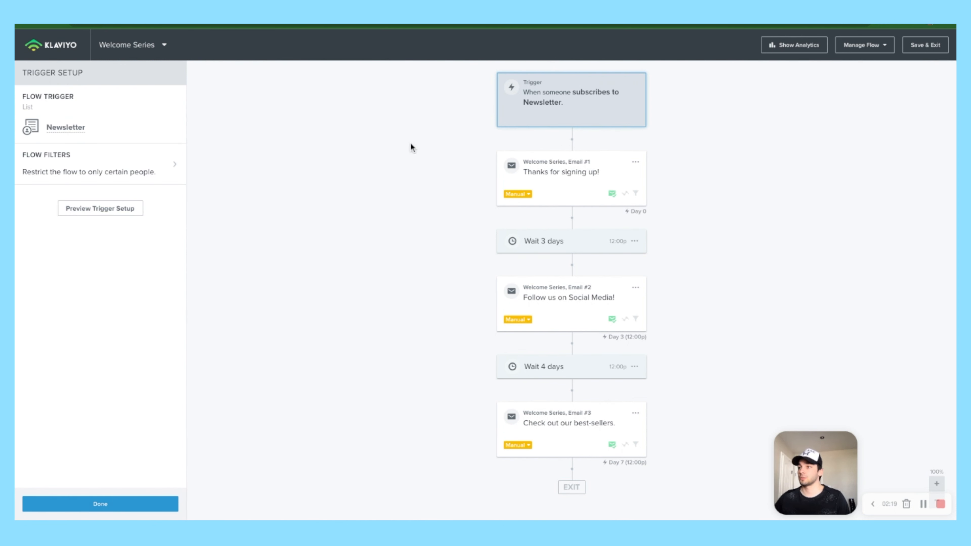
left_click(549, 61)
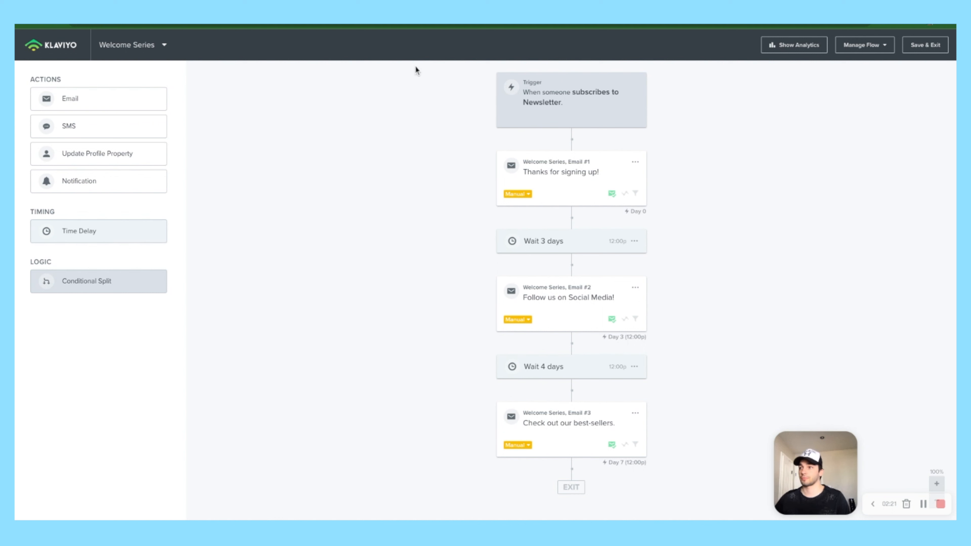
left_click(570, 62)
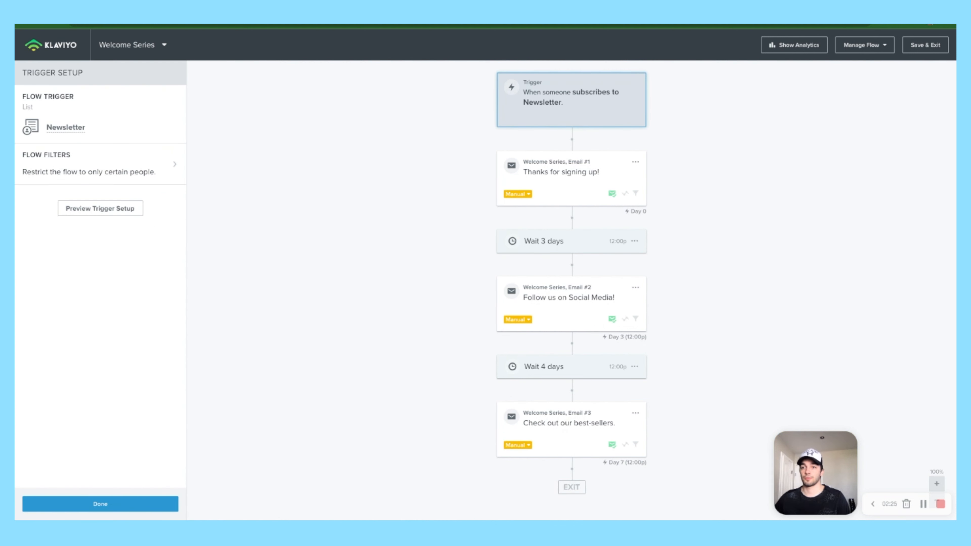
left_click(100, 164)
left_click(100, 147)
Step: Set the filter to Placed Order zero times since starting this flow, and save it
left_click(100, 144)
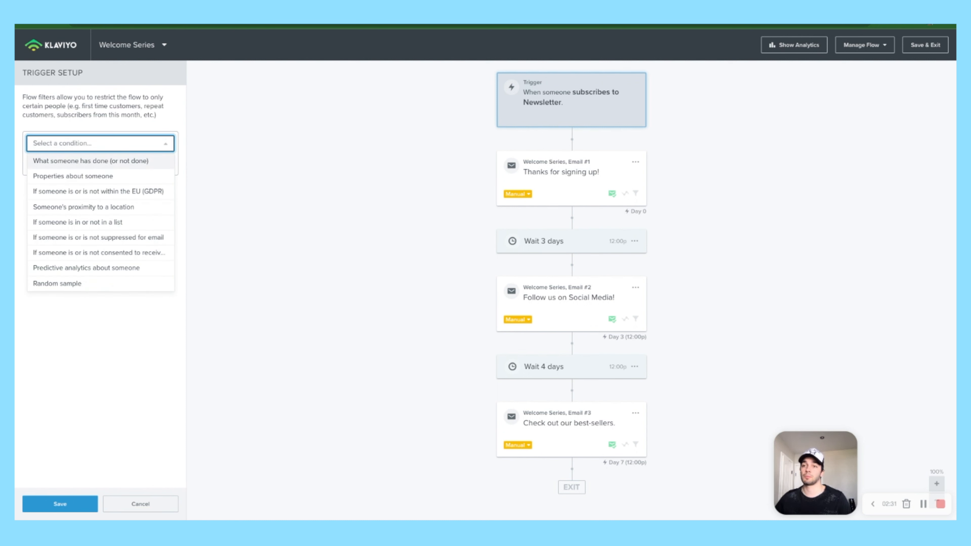
left_click(91, 161)
left_click(118, 163)
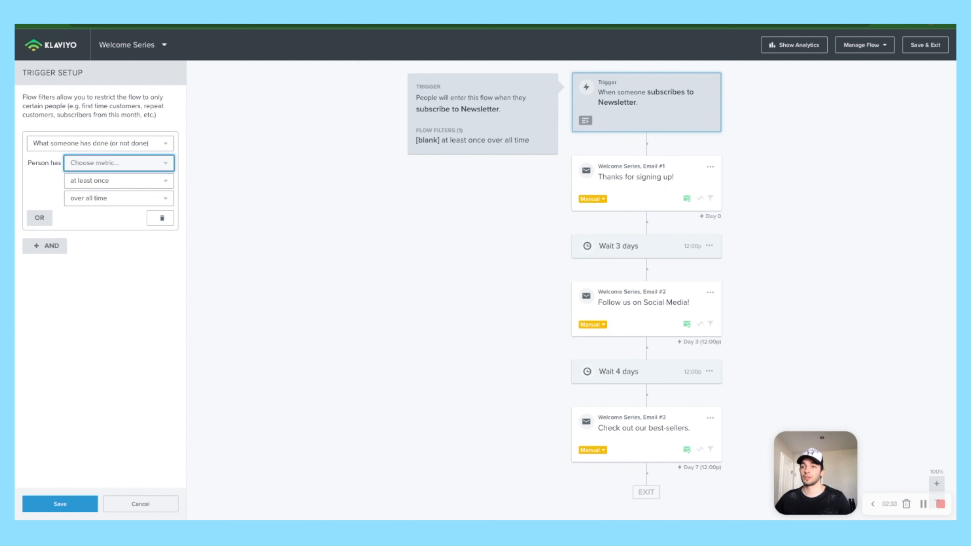
type("place")
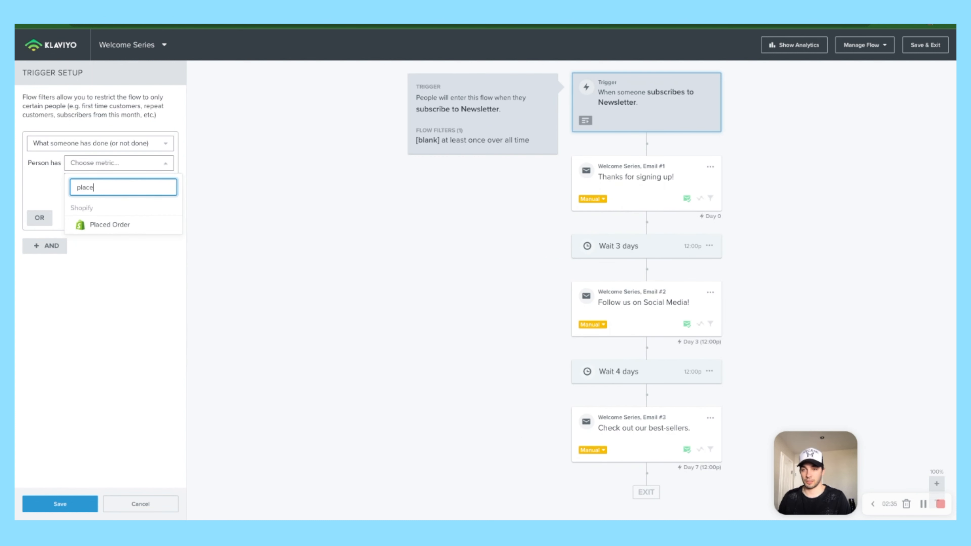
left_click(109, 225)
left_click(119, 180)
left_click(86, 213)
left_click(119, 198)
left_click(103, 307)
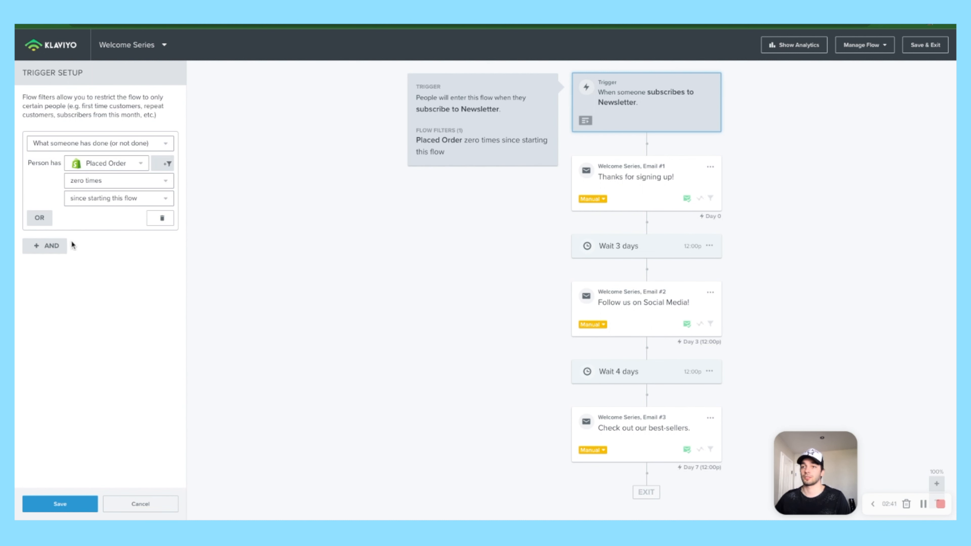
left_click(60, 504)
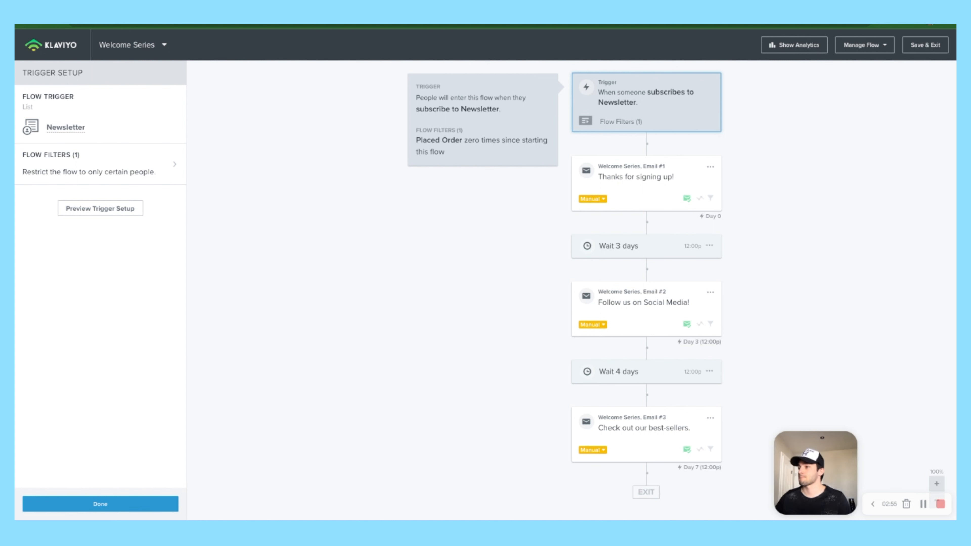
left_click(100, 504)
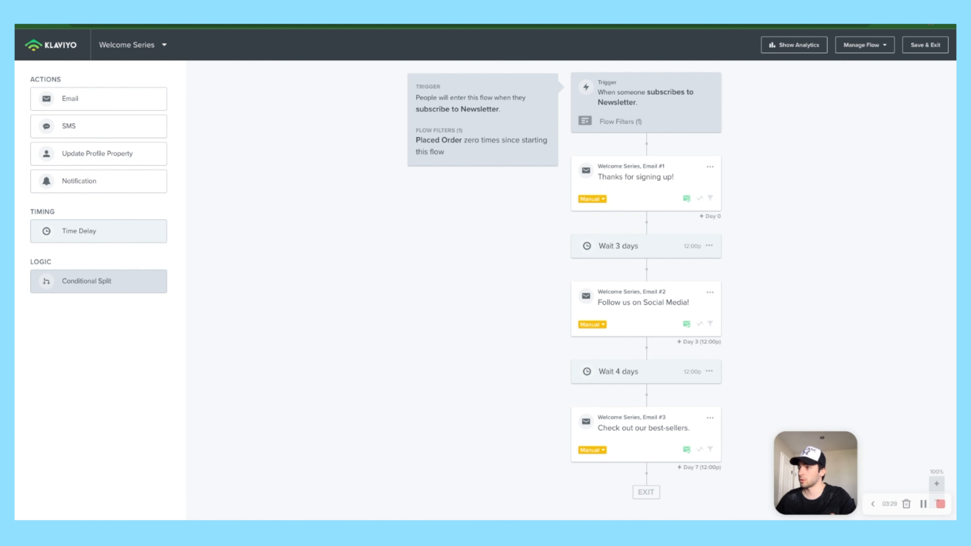
Step: Rename Email #1 to 'Brand Introduction/Our Story/ Offer'
left_click(694, 167)
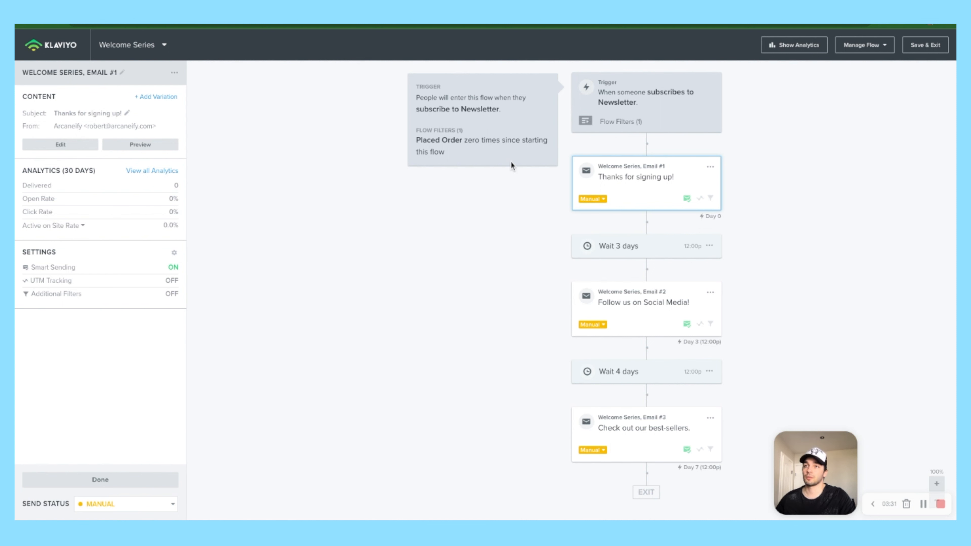
left_click(122, 72)
left_click_drag(106, 76, 29, 76)
type("Brand INtrod")
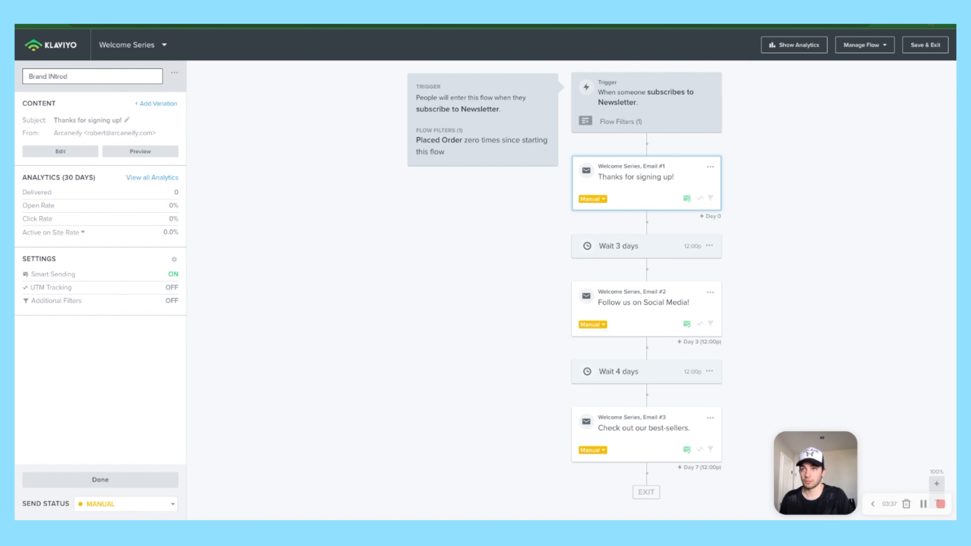
key("BackSpace")
key("BackSpace")
key("BackSpace")
key("BackSpace")
key("BackSpace")
type("ntroduction/Our St")
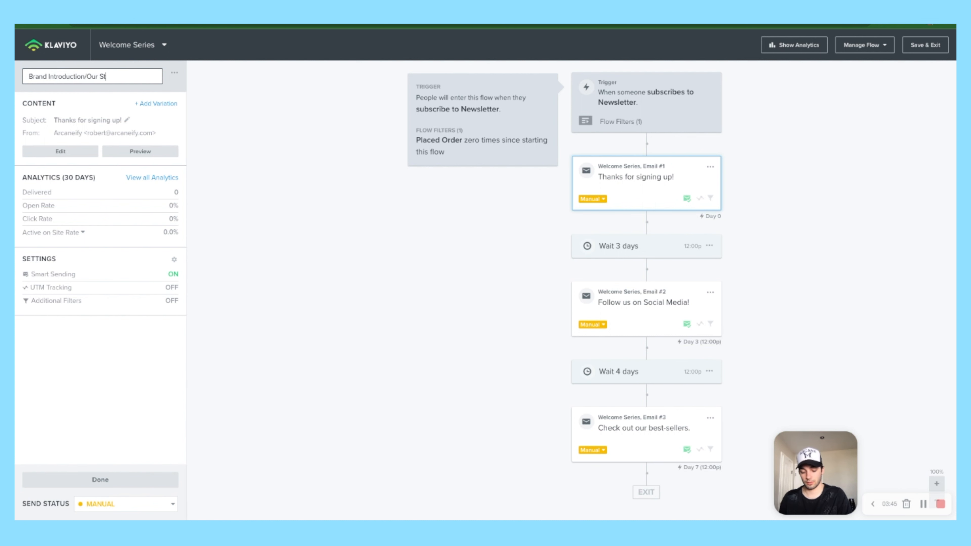
type("ory/ Offer")
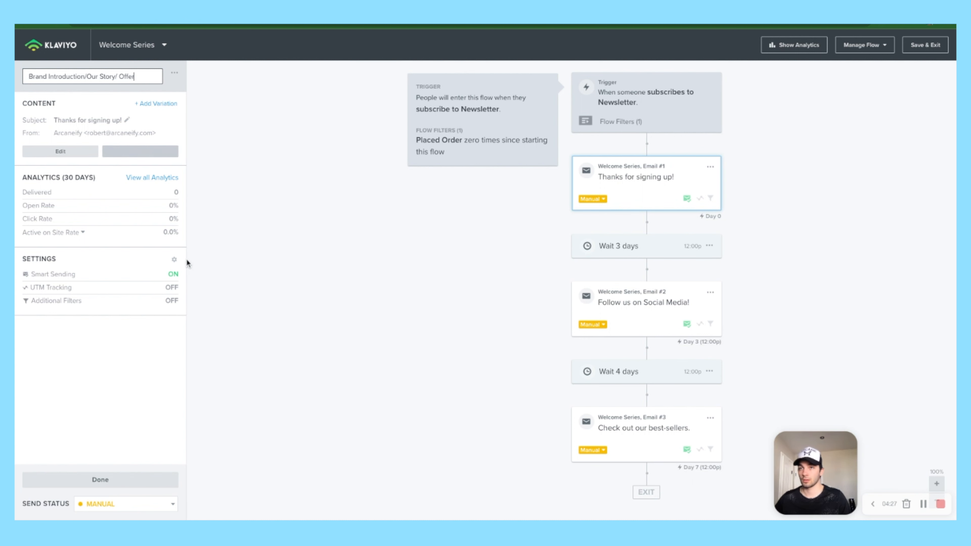
left_click(81, 265)
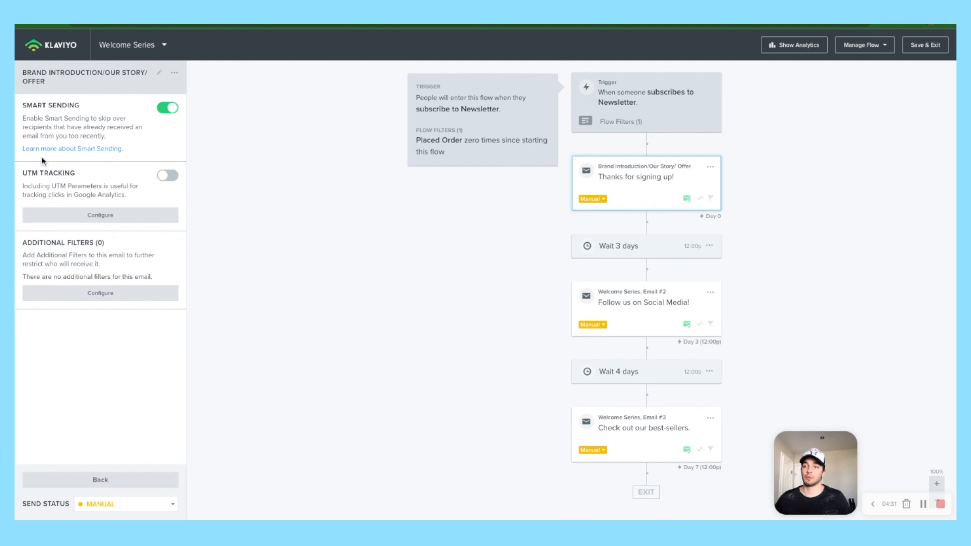
Step: Enable UTM Tracking and disable Smart Sending on the Brand Introduction email
left_click(167, 176)
left_click(168, 107)
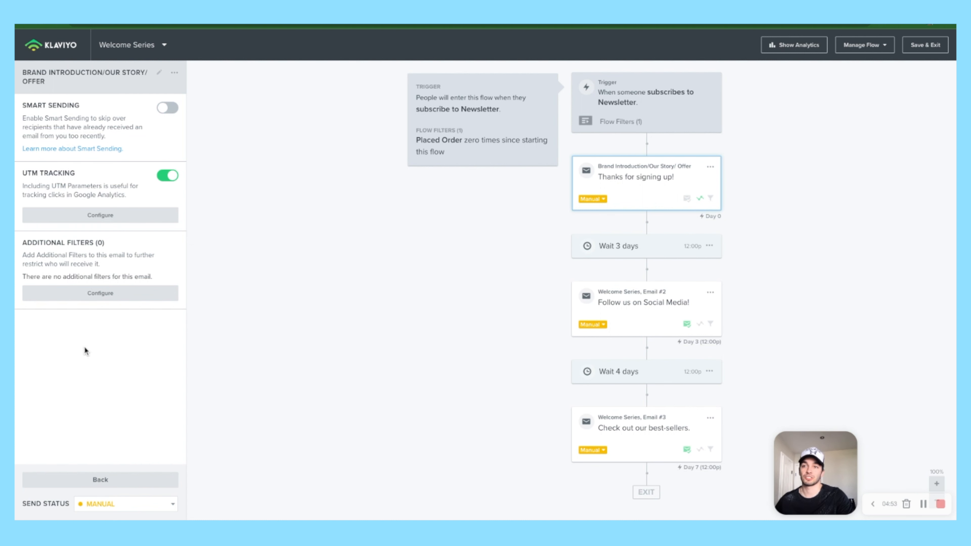
left_click(57, 479)
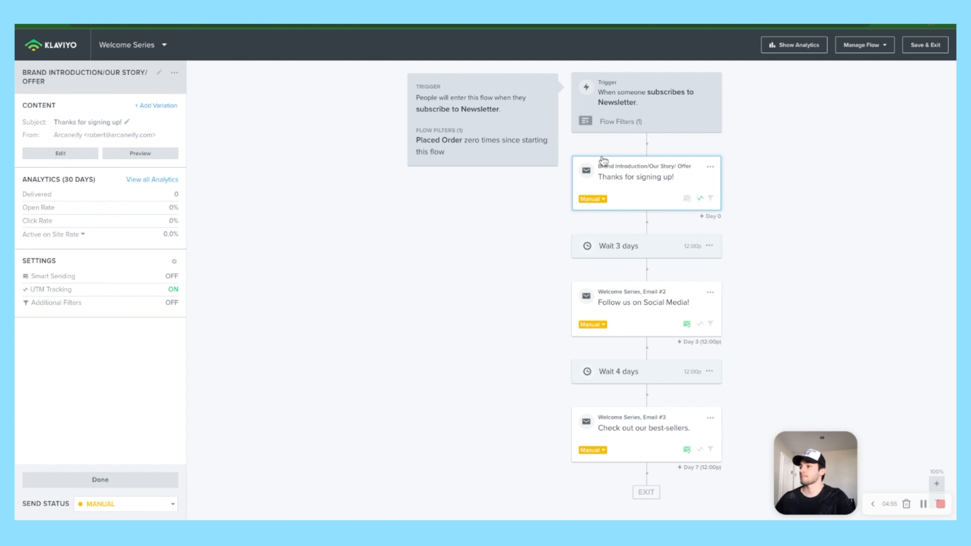
Step: Change the first wait from 3 days to 1 day, with no specific time of day
left_click(704, 248)
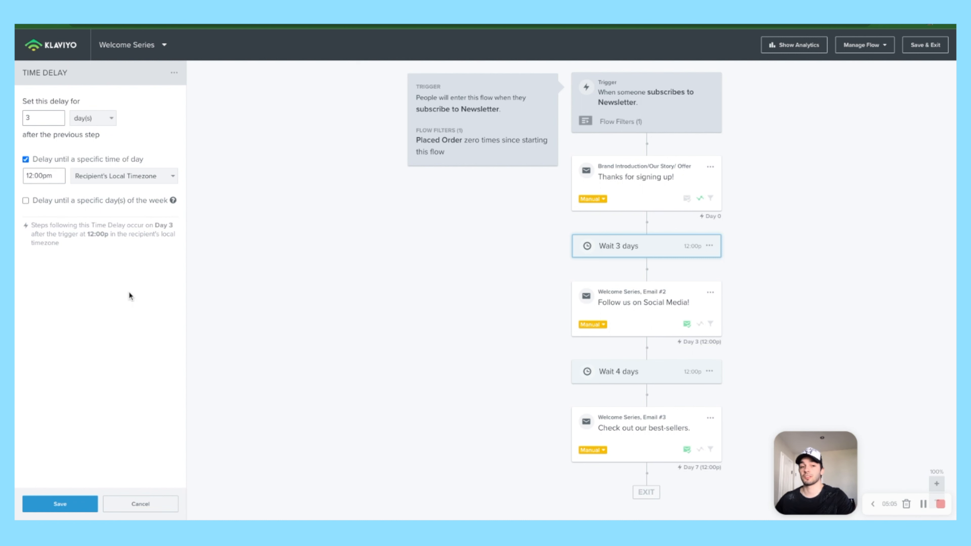
double_click(31, 118)
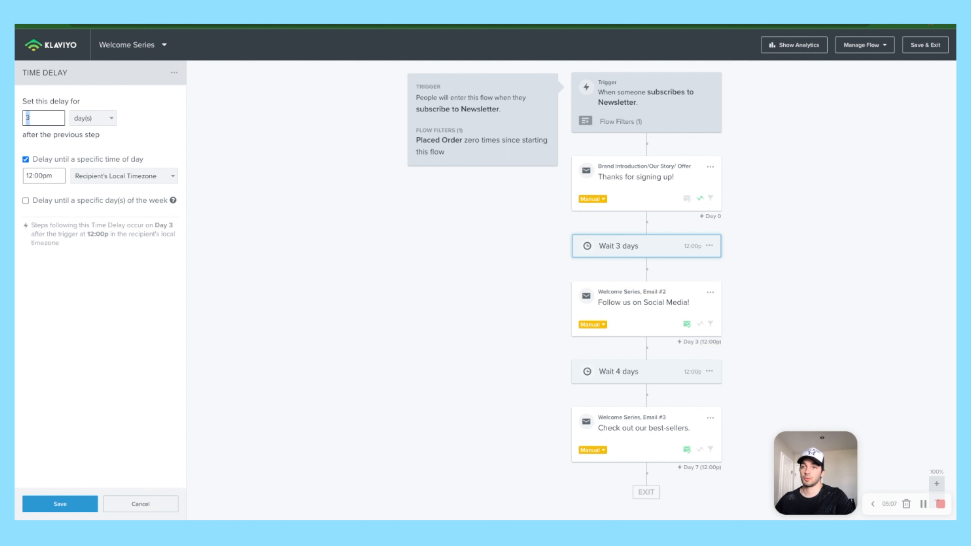
type("1")
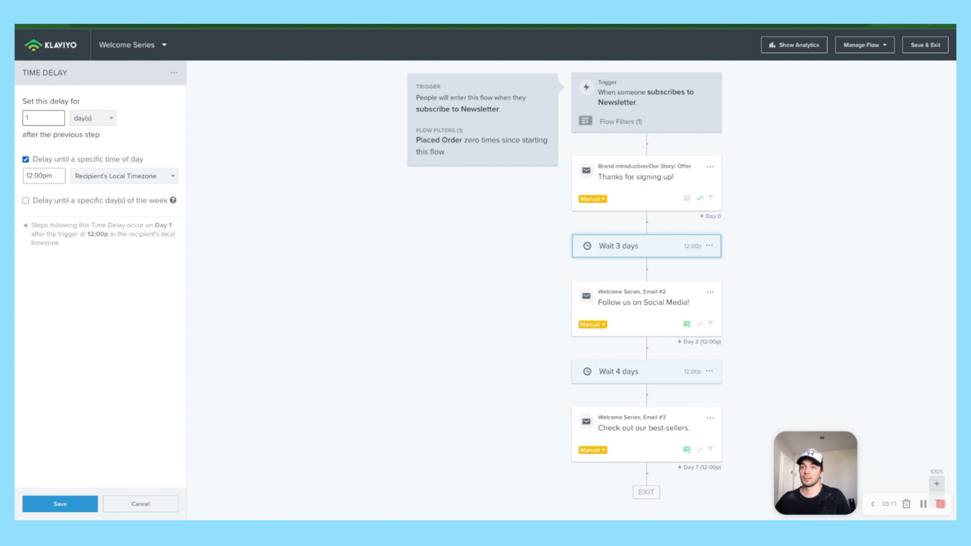
left_click(25, 159)
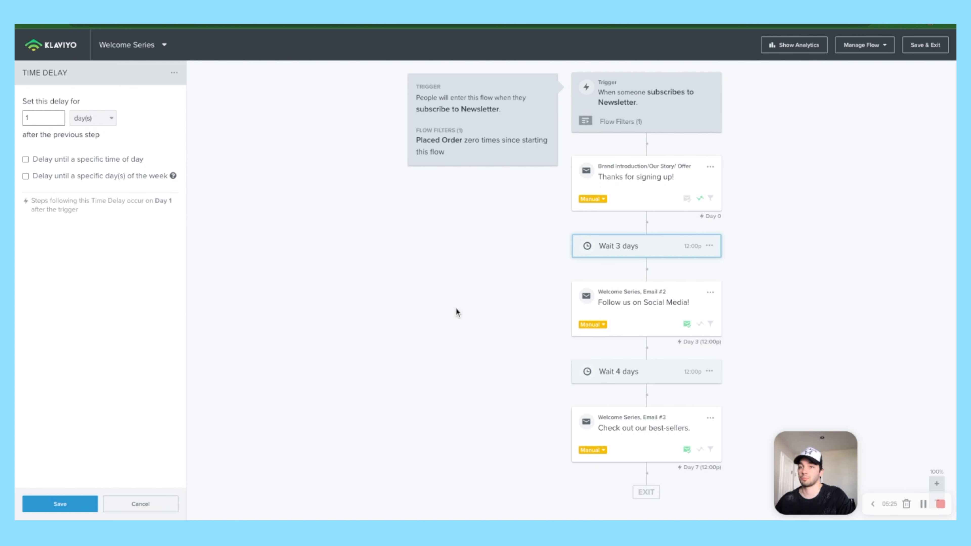
left_click(60, 504)
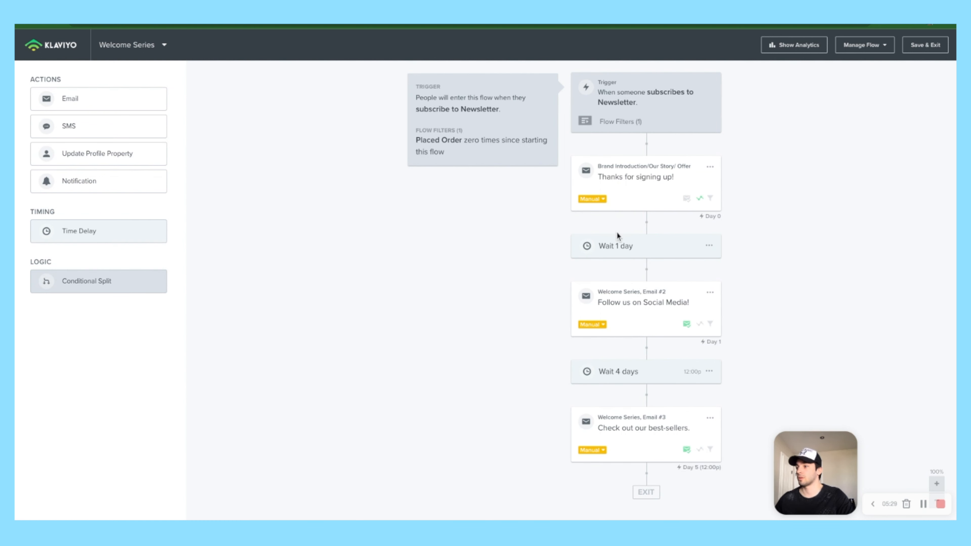
Step: Replace Email #2's name with 'Features+ Social Proof'
left_click(711, 327)
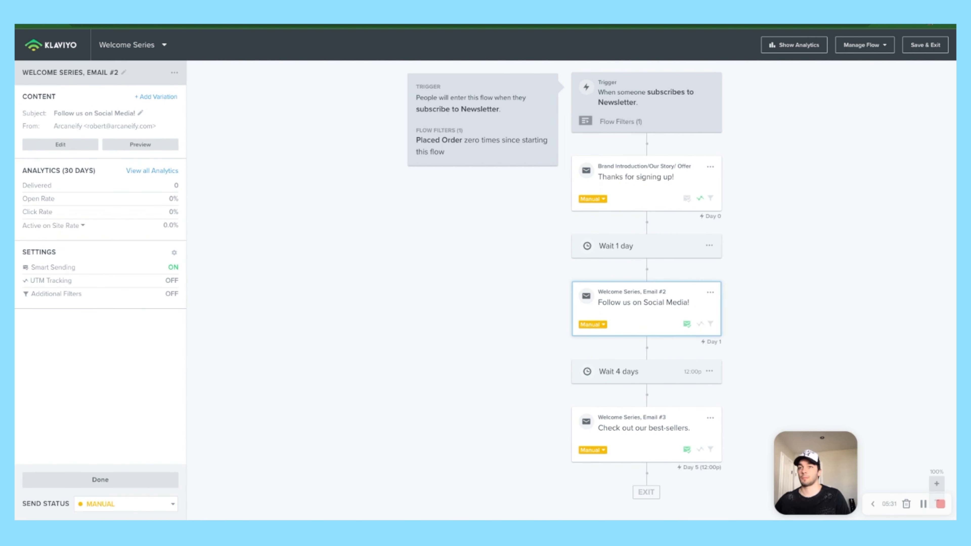
left_click(124, 72)
key("ctrl+a")
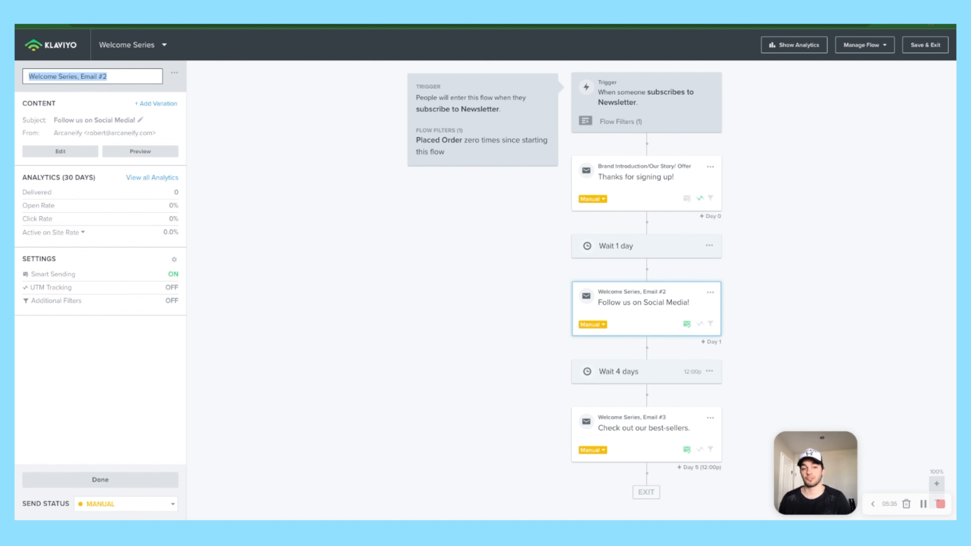
type("Features")
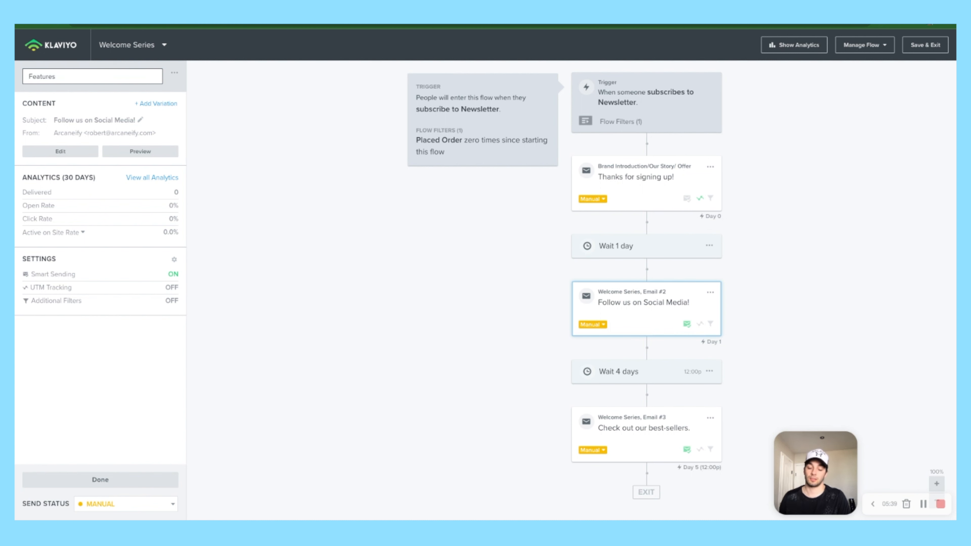
type("+ Social Proff")
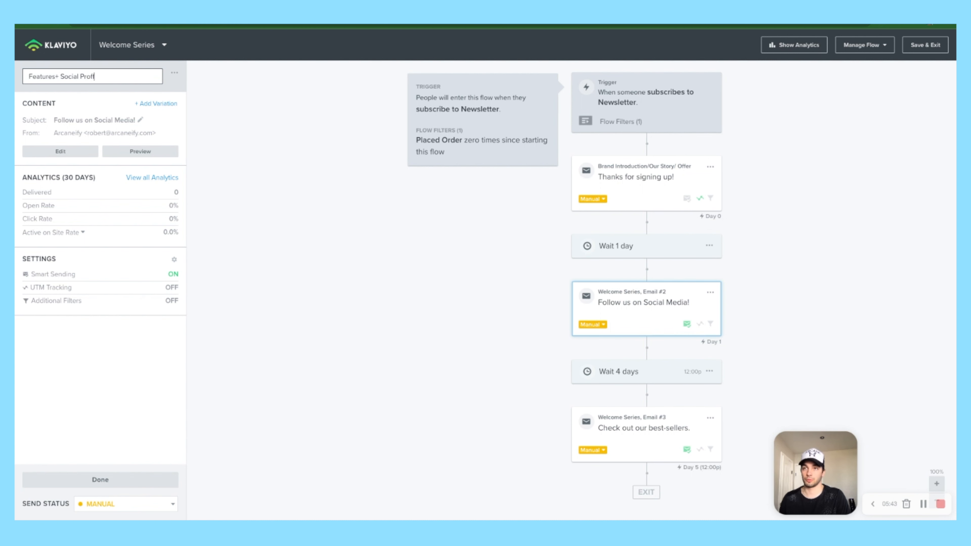
key("BackSpace")
key("BackSpace")
type("of")
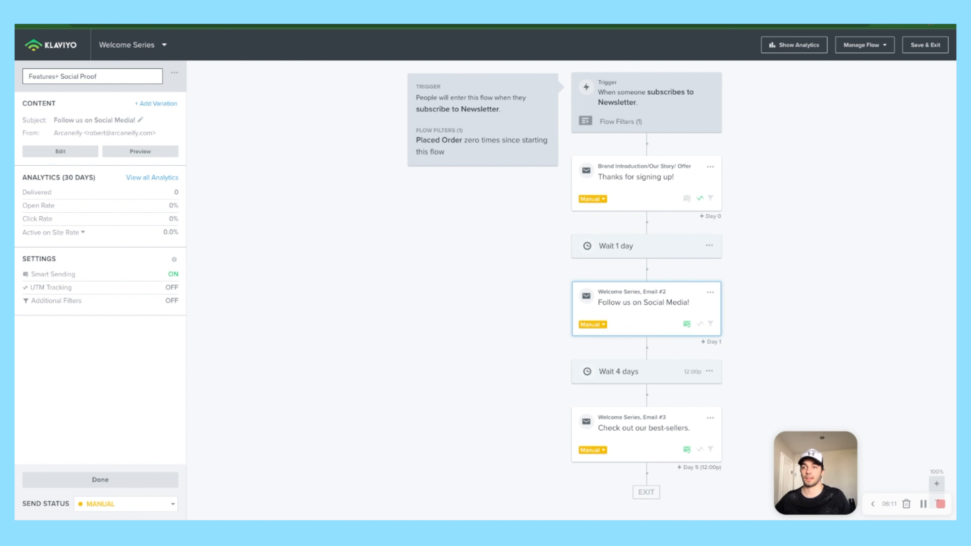
Step: Confirm the Features+ Social Proof name, enable UTM Tracking and disable Smart Sending
left_click(65, 270)
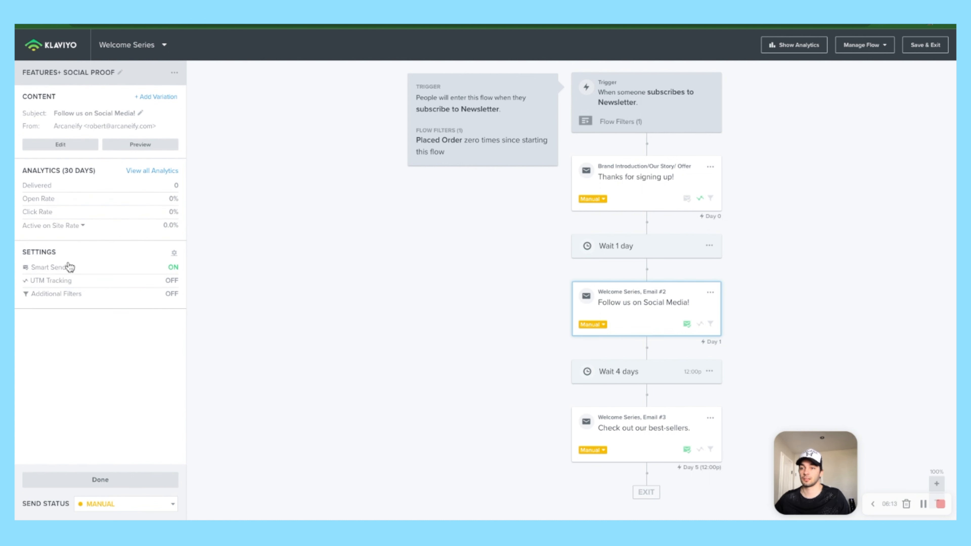
left_click(66, 262)
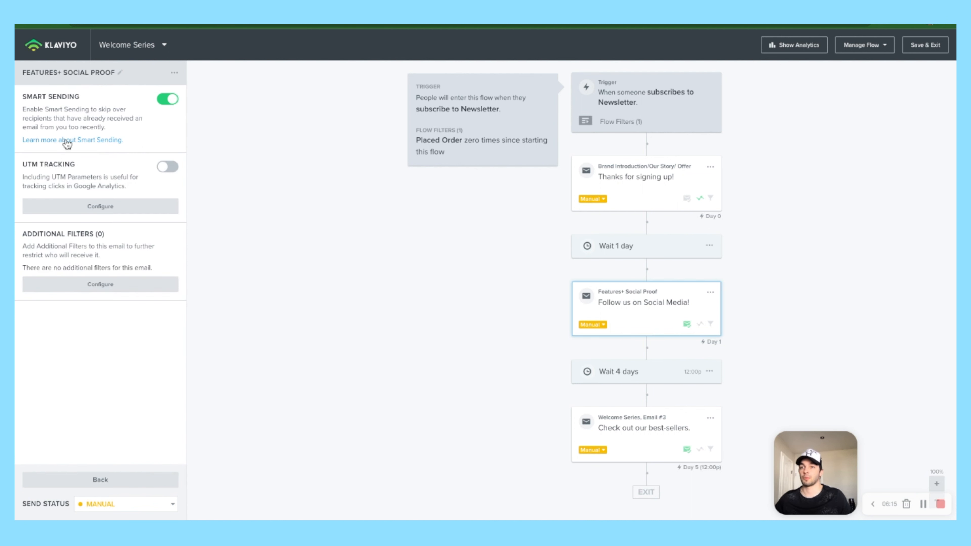
left_click(164, 167)
left_click(167, 98)
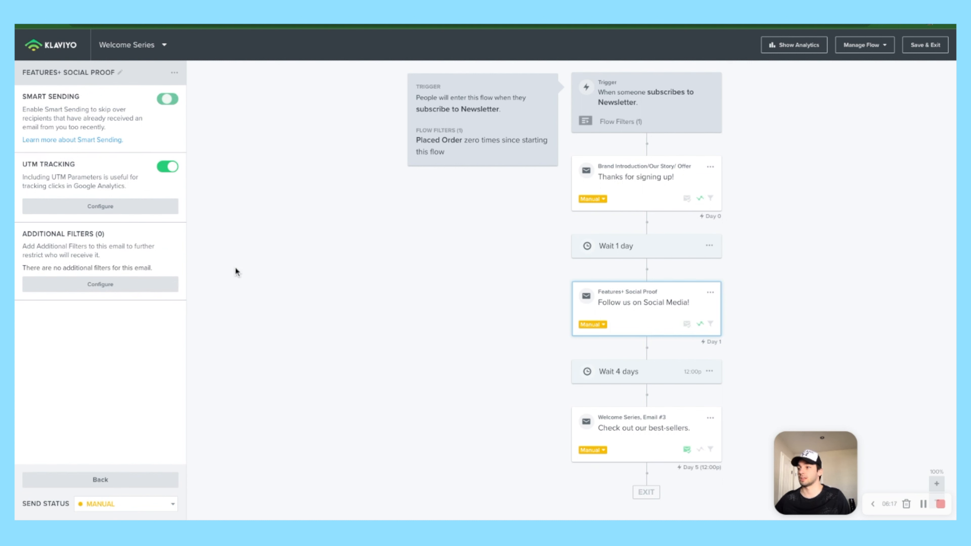
left_click(100, 480)
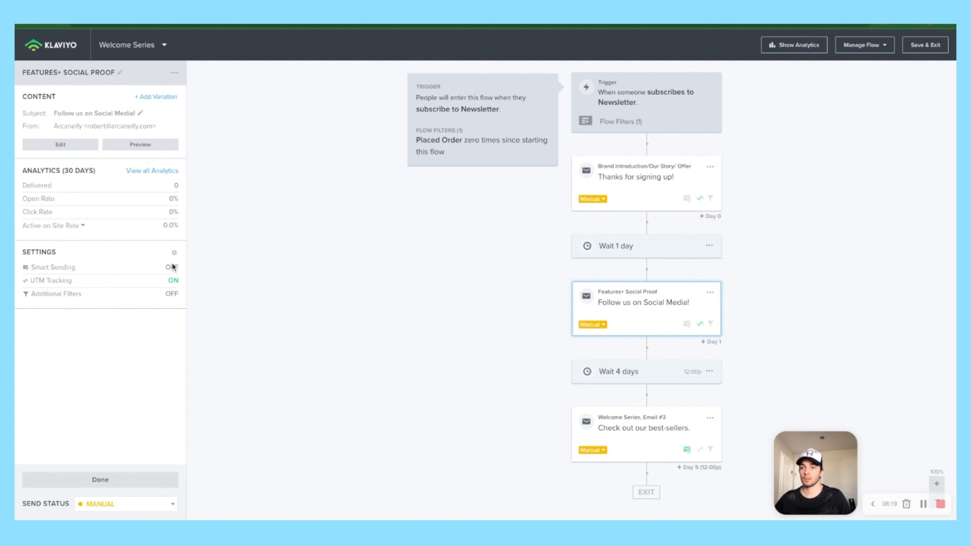
left_click(100, 479)
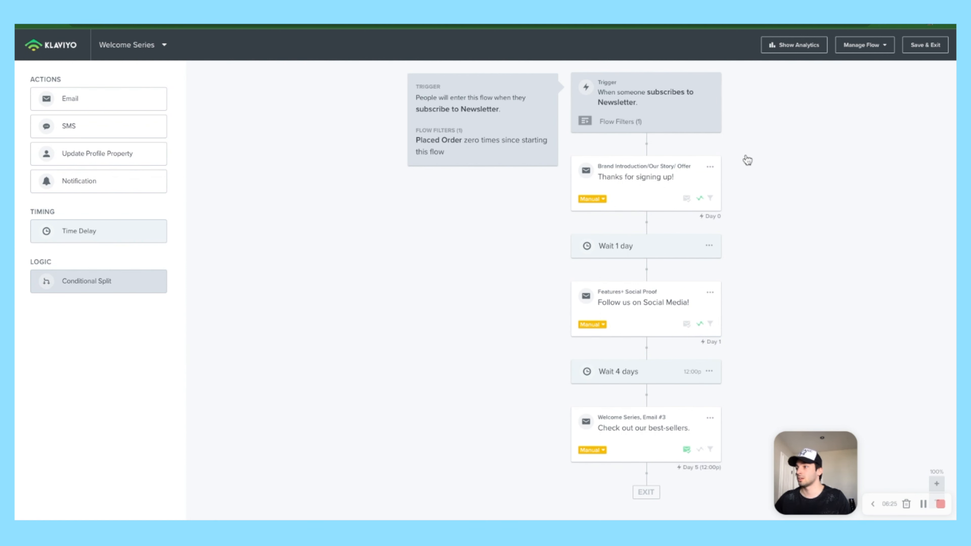
Step: Open the Brand Introduction/Our Story/ Offer email for editing
left_click(669, 173)
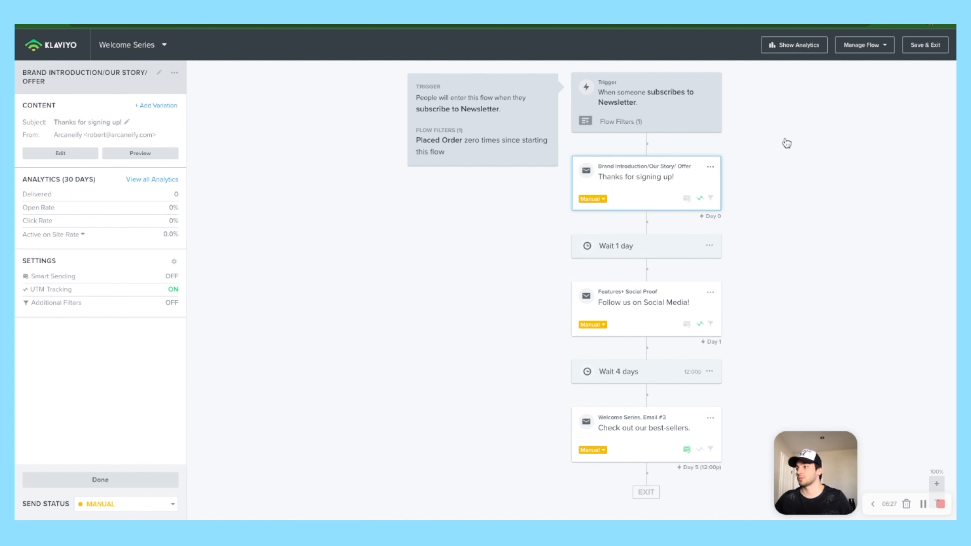
left_click(710, 166)
left_click(725, 178)
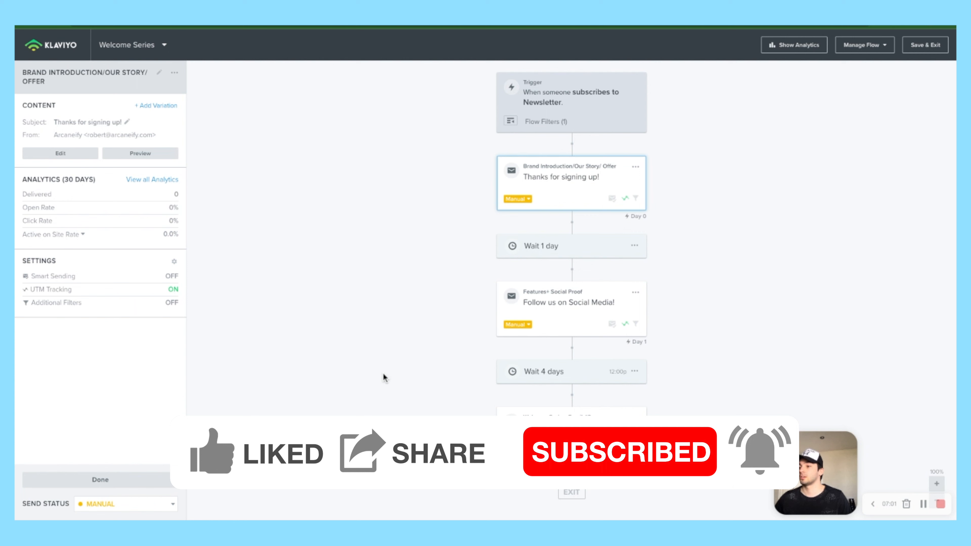
Step: Rename Email #3 from 'Welcome Series, Email #3' to 'Educational'
left_click(563, 458)
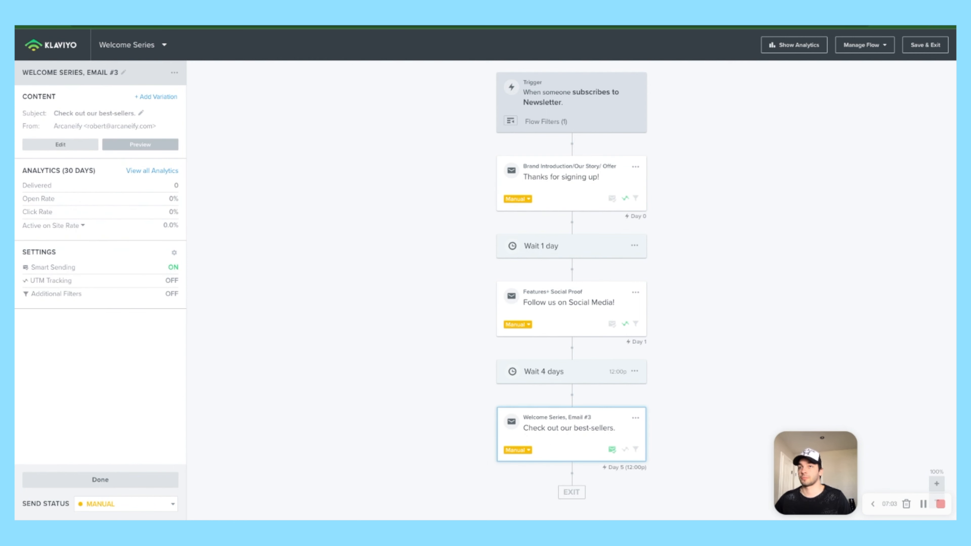
left_click_drag(119, 73, 20, 68)
left_click(123, 72)
left_click_drag(111, 77, 26, 77)
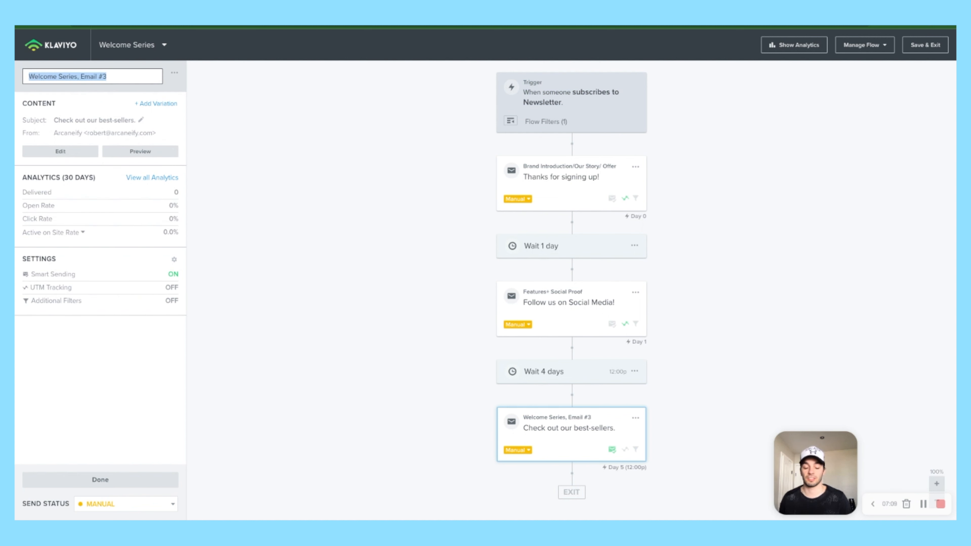
type("Educational")
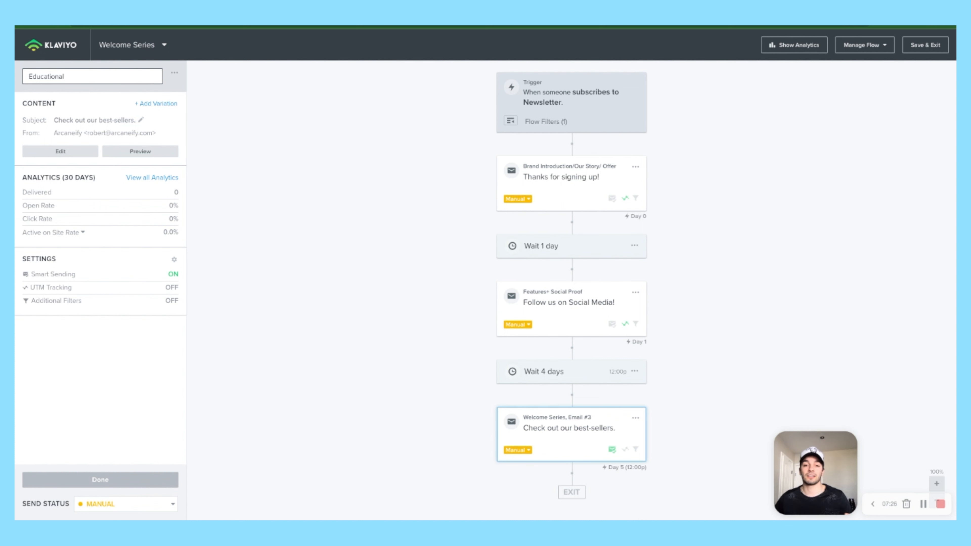
left_click(100, 480)
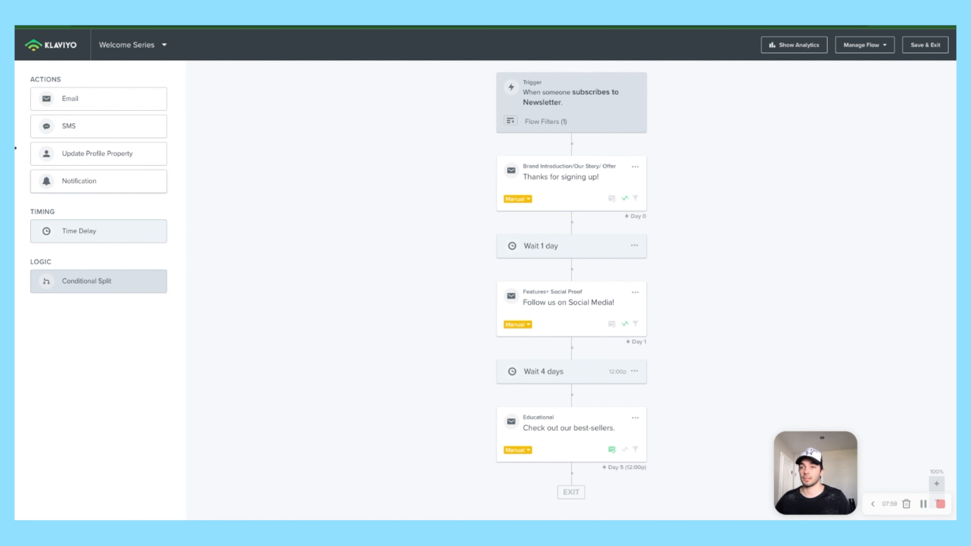
Step: Shorten the 4-day wait to 2 days, with no specific time of day
left_click(566, 380)
double_click(31, 118)
type("2")
left_click(25, 159)
left_click(60, 505)
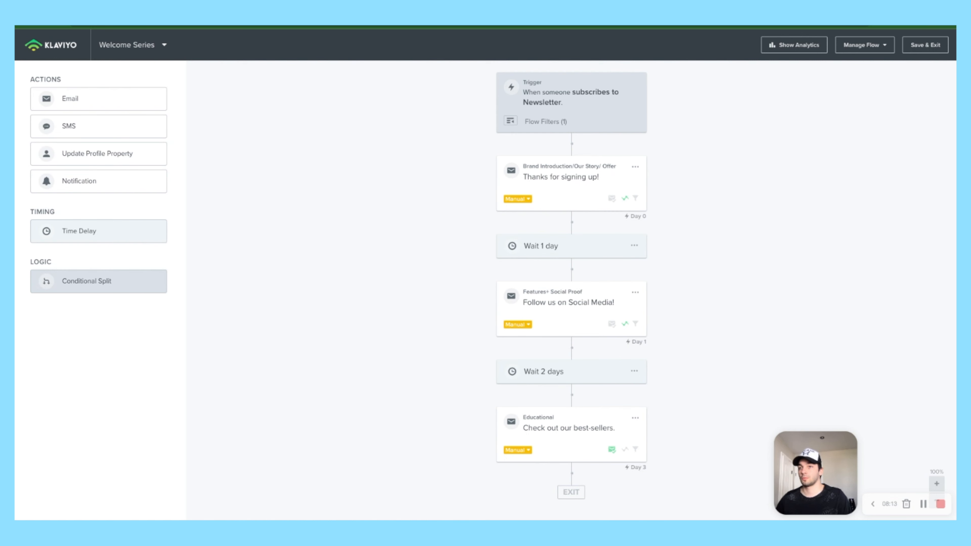
Step: Add a 1-day time delay after the Educational email
left_click_drag(76, 231, 551, 462)
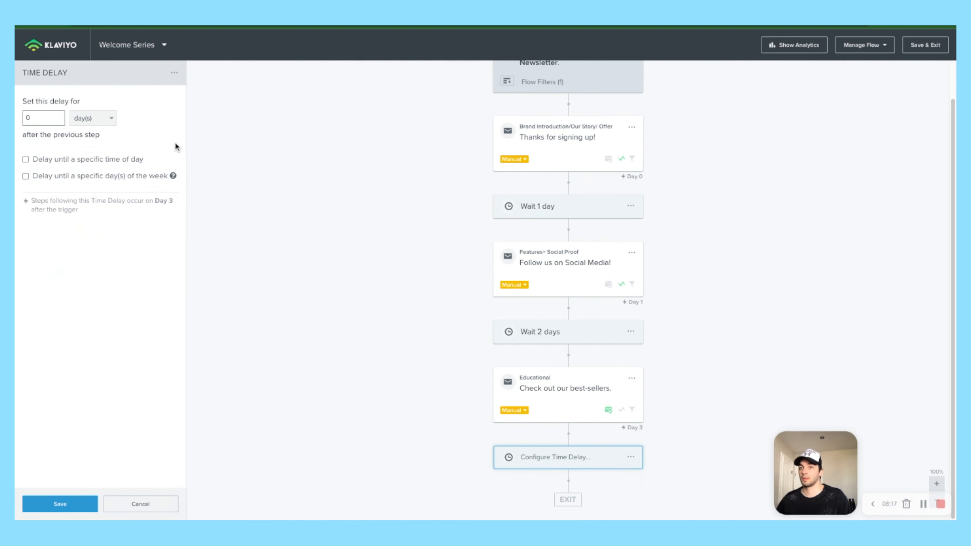
left_click(36, 117)
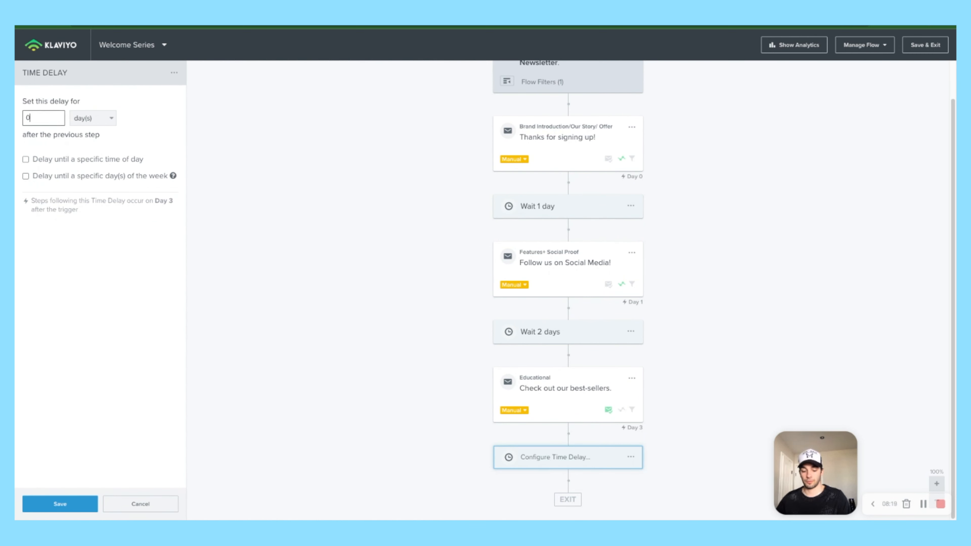
key("BackSpace")
type("1")
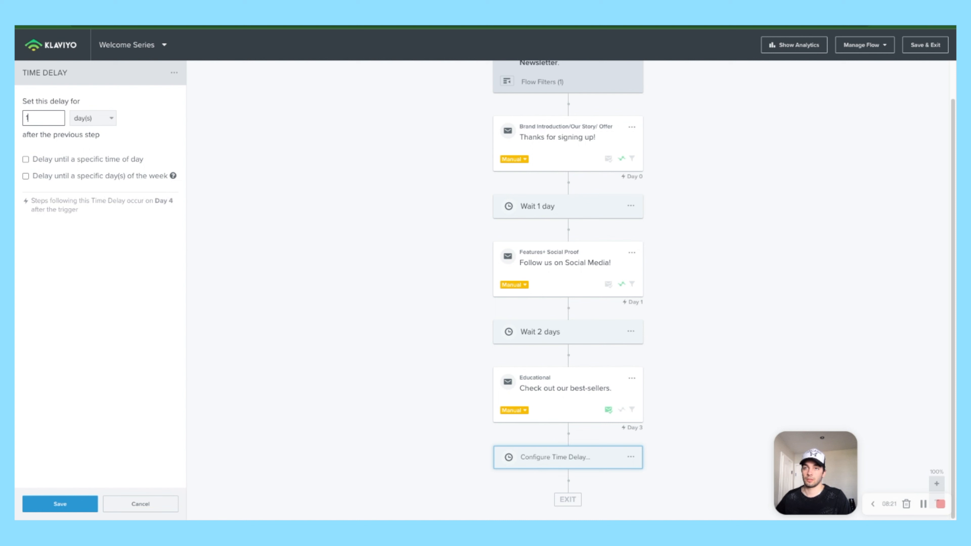
left_click(60, 504)
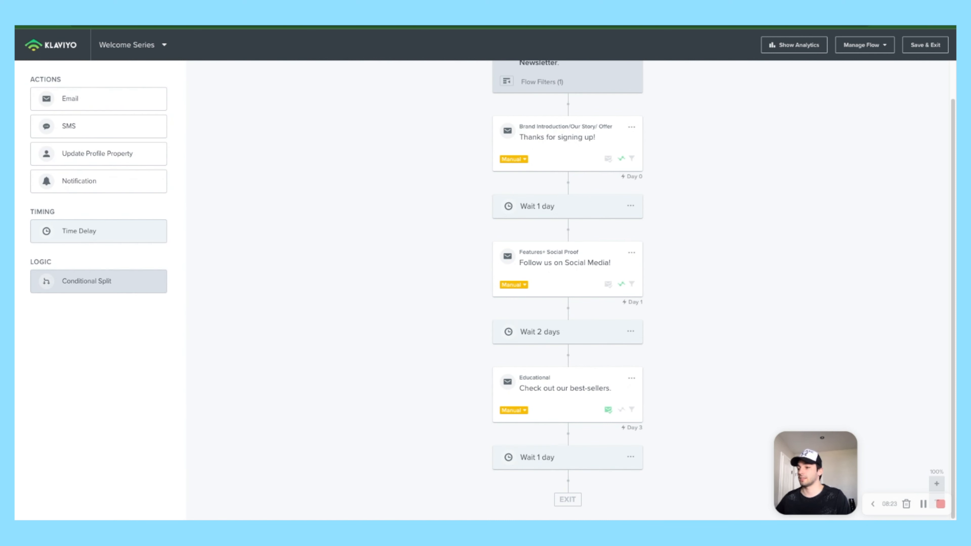
Step: Add a fourth email after the 1-day wait and name it 'Offer + Urgency'
left_click_drag(76, 99, 462, 457)
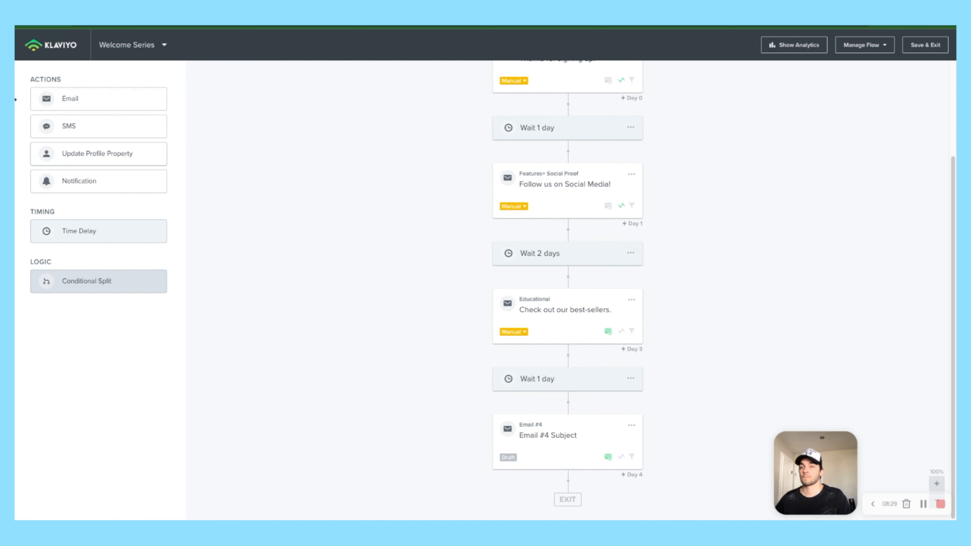
left_click(537, 456)
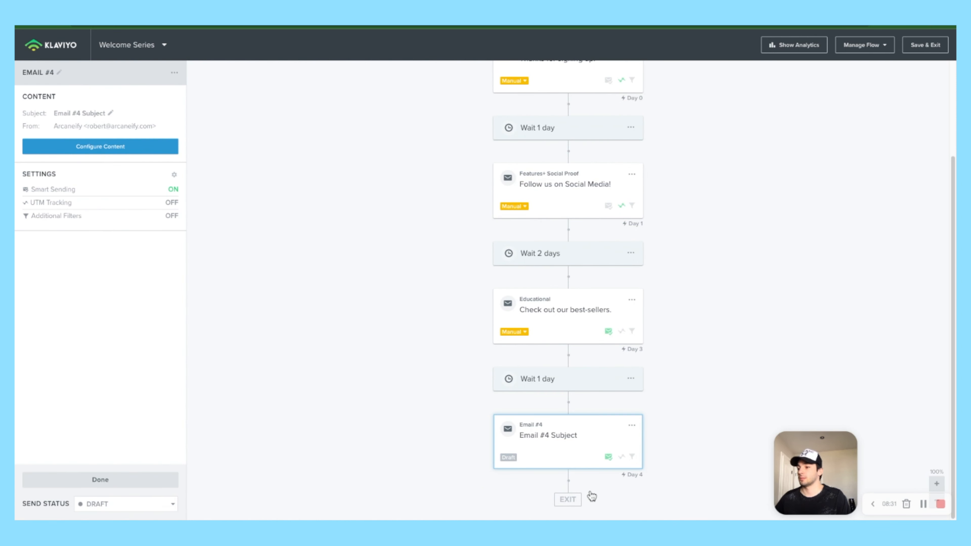
left_click(59, 73)
key("ctrl+a")
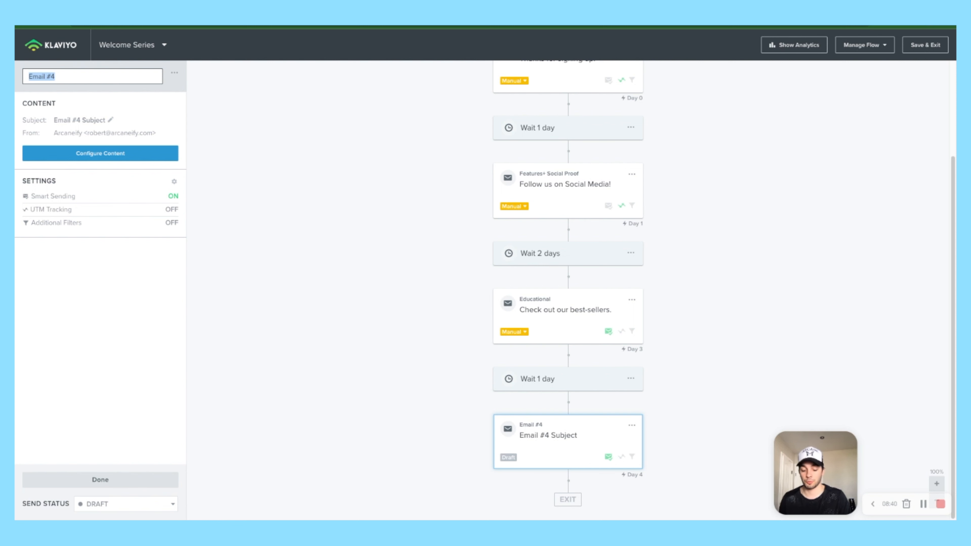
type("Offfer +")
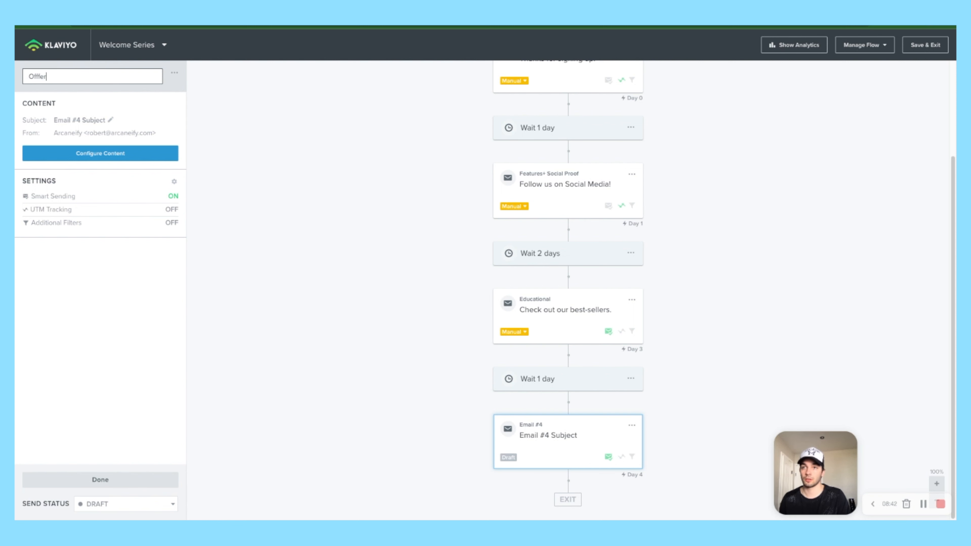
type(" Urgency")
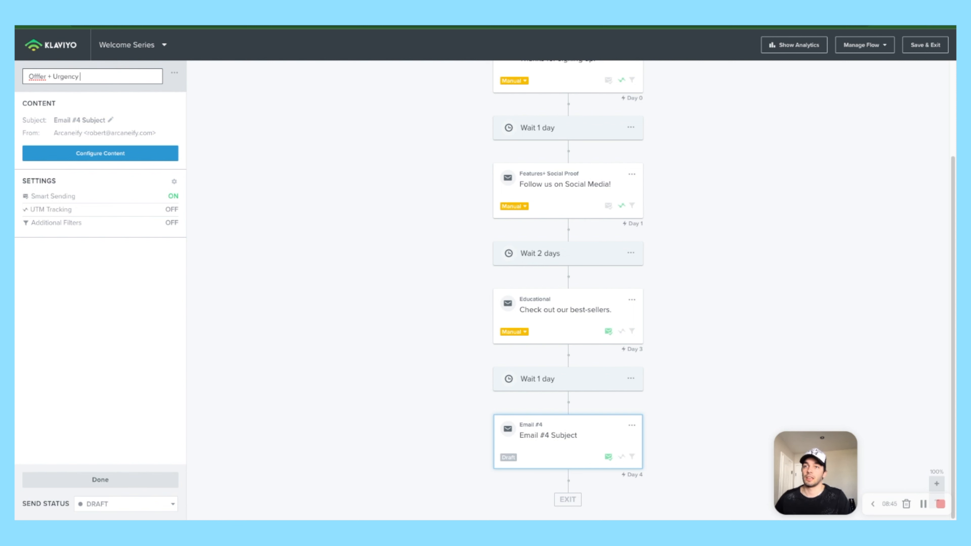
double_click(37, 77)
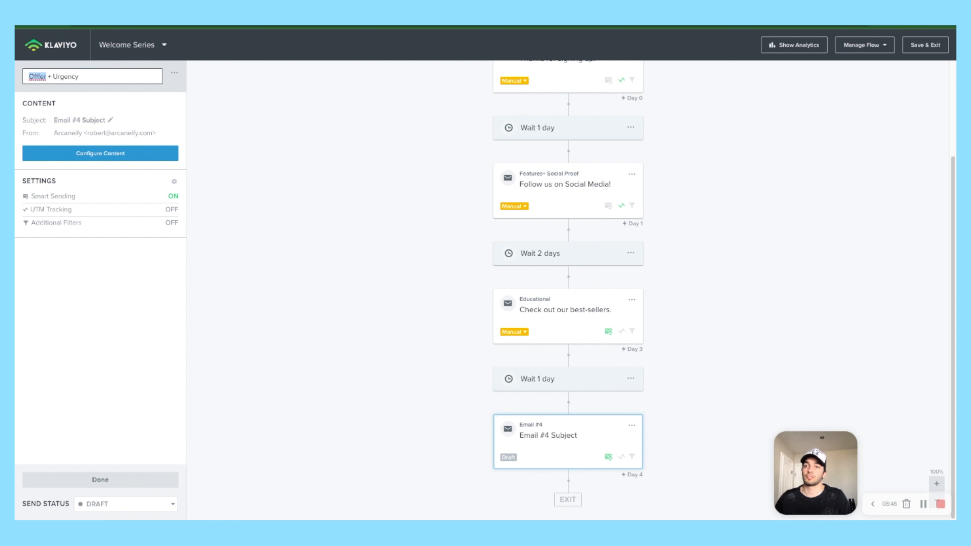
type("Offer")
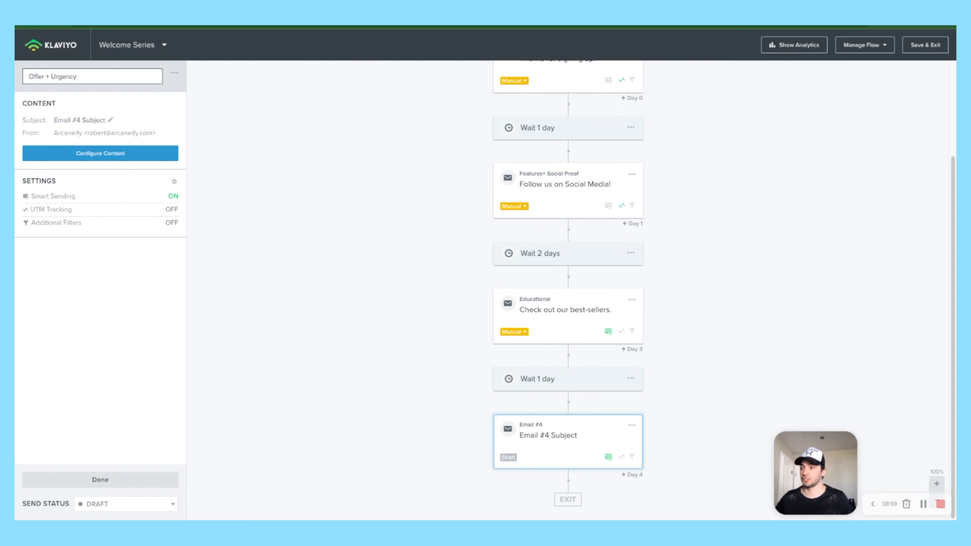
left_click(70, 153)
Step: Turn UTM tracking on and Smart Sending off for the Offer + Urgency email
left_click(64, 152)
left_click(167, 167)
left_click(167, 99)
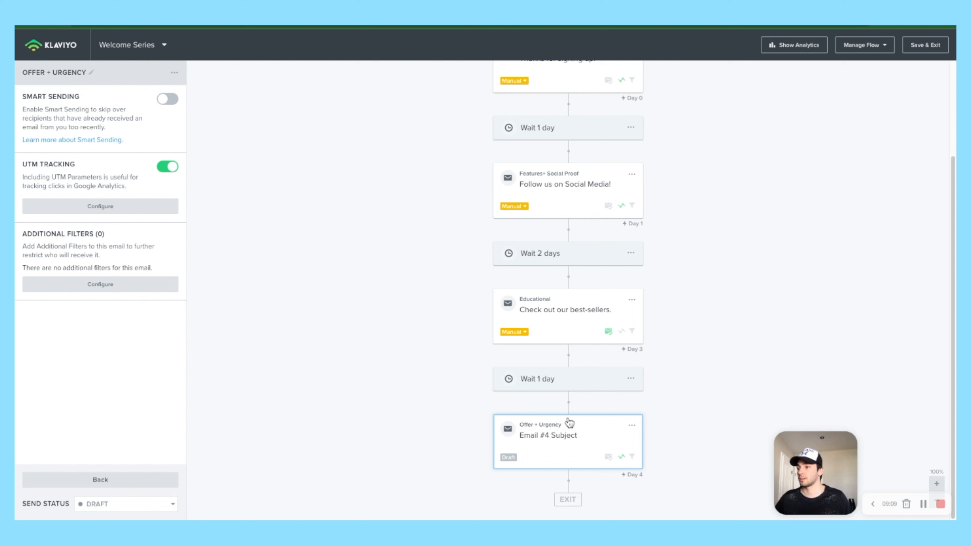
left_click(100, 479)
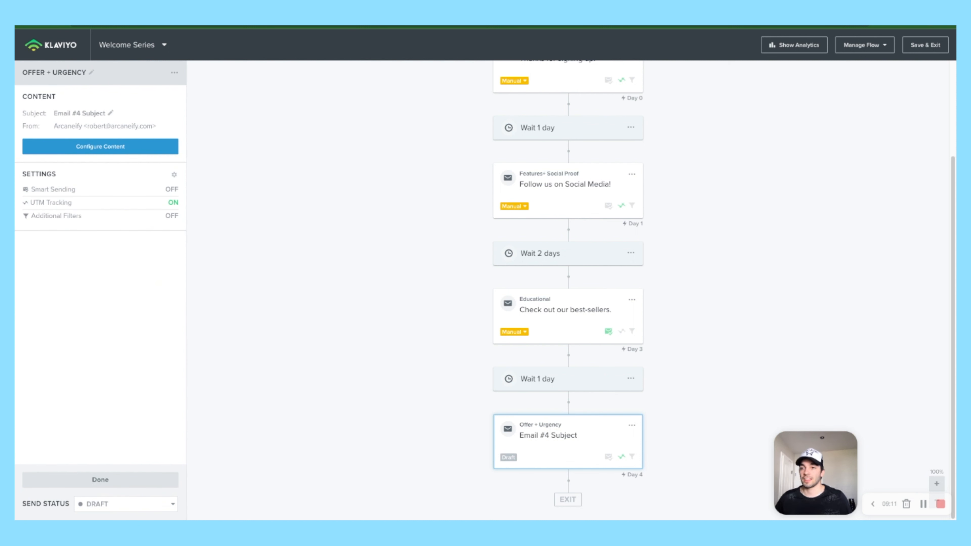
left_click(100, 480)
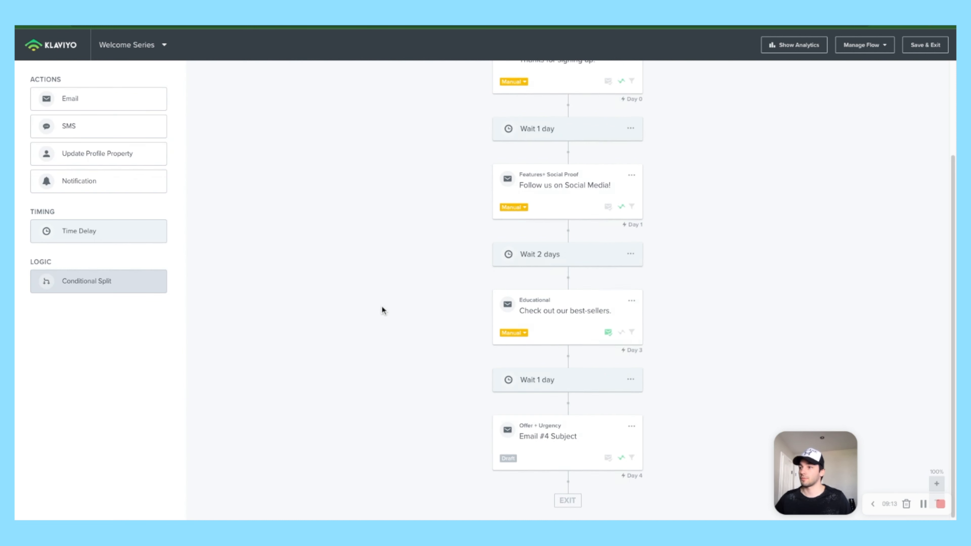
scroll(381, 306, "up", 3)
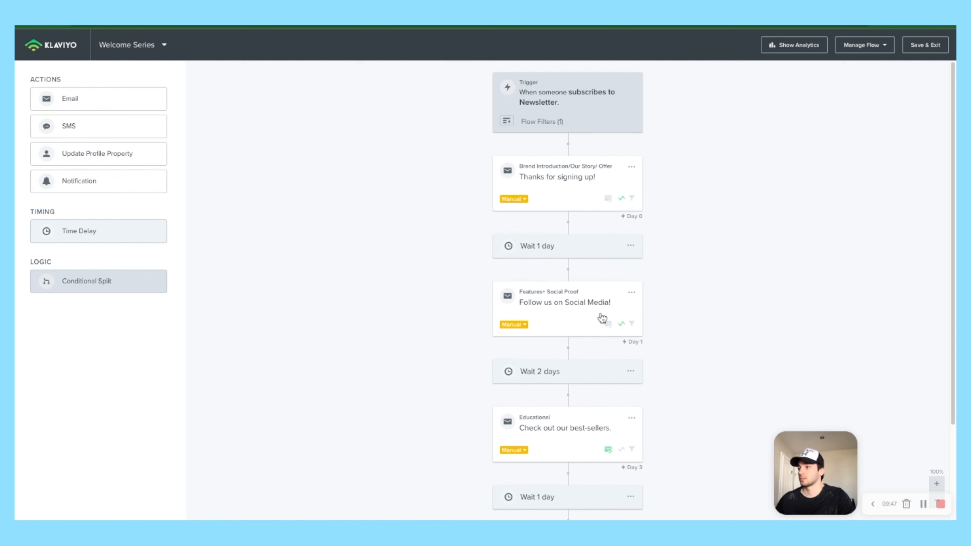
scroll(486, 329, "down", 1)
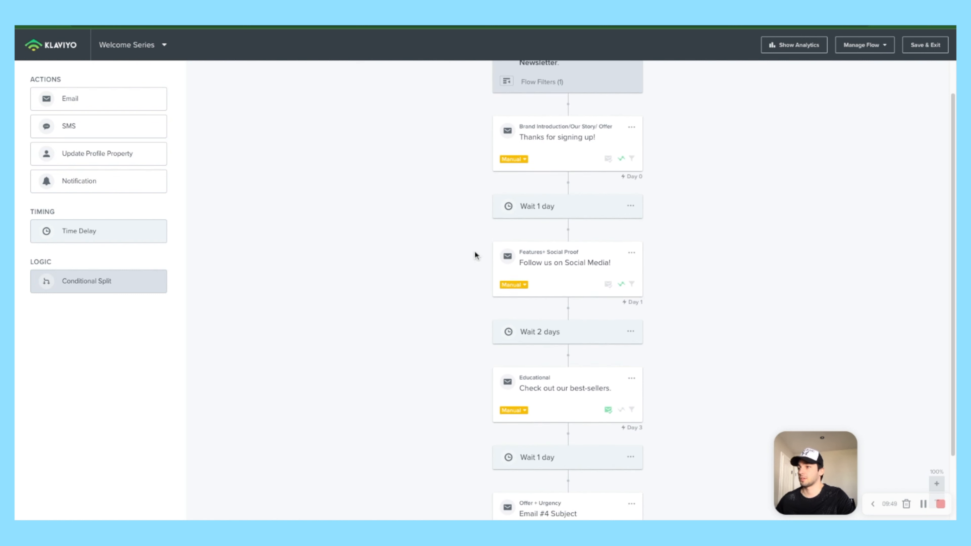
scroll(475, 250, "up", 1)
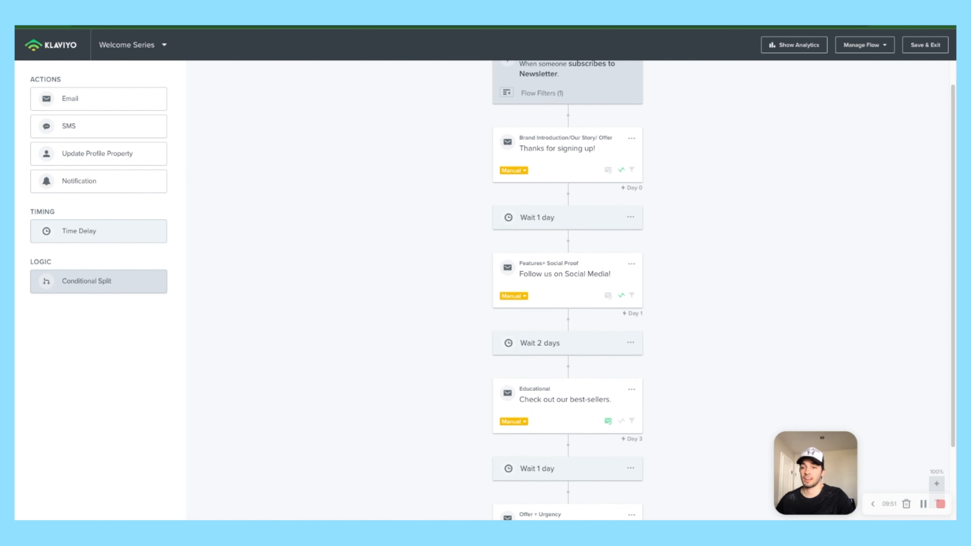
Step: Add a conditional split after the first 1-day wait on 'consented to receive SMS' and save
left_click_drag(76, 282, 533, 274)
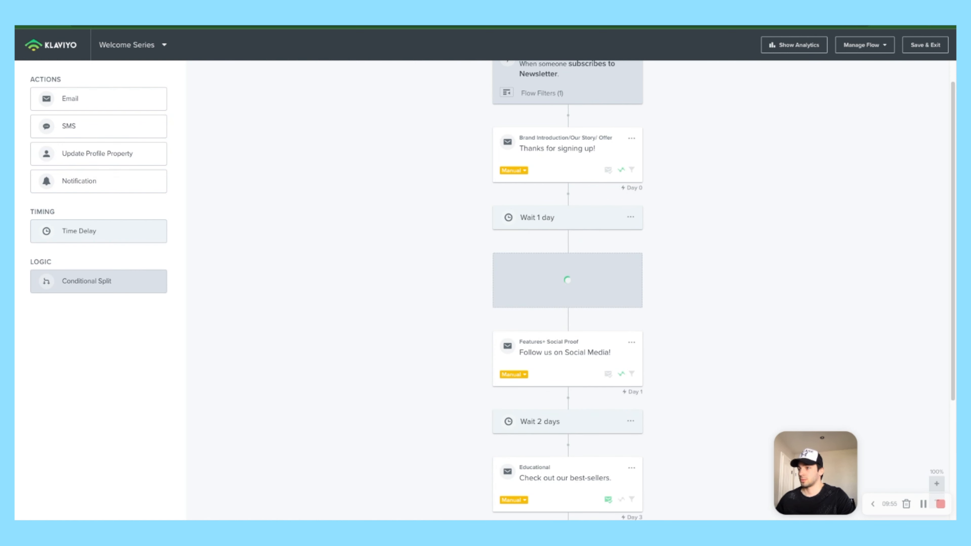
left_click(100, 240)
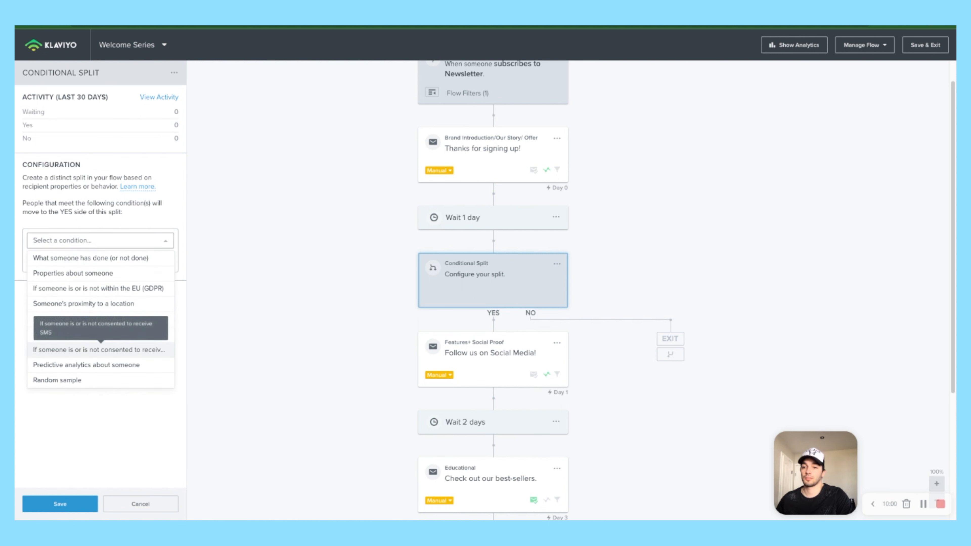
left_click(99, 350)
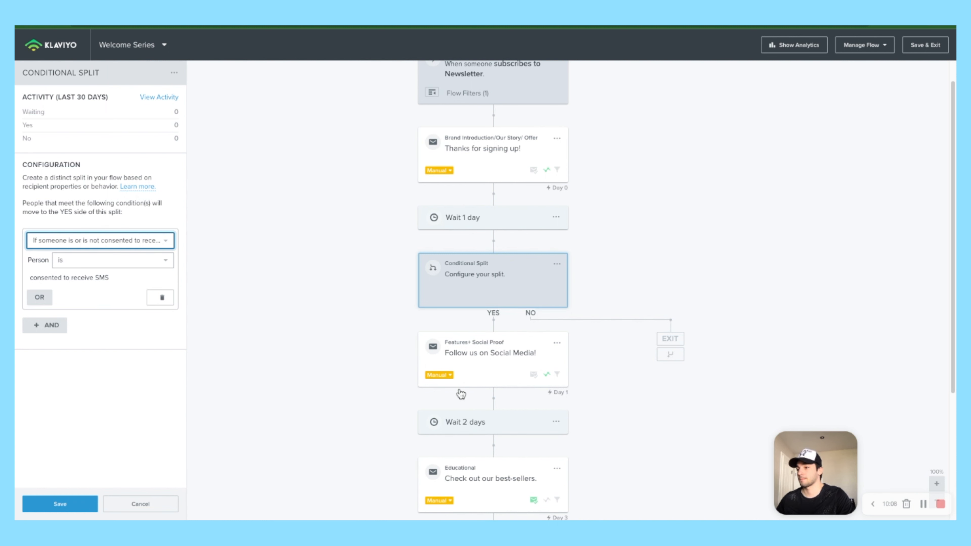
scroll(472, 404, "down", 4)
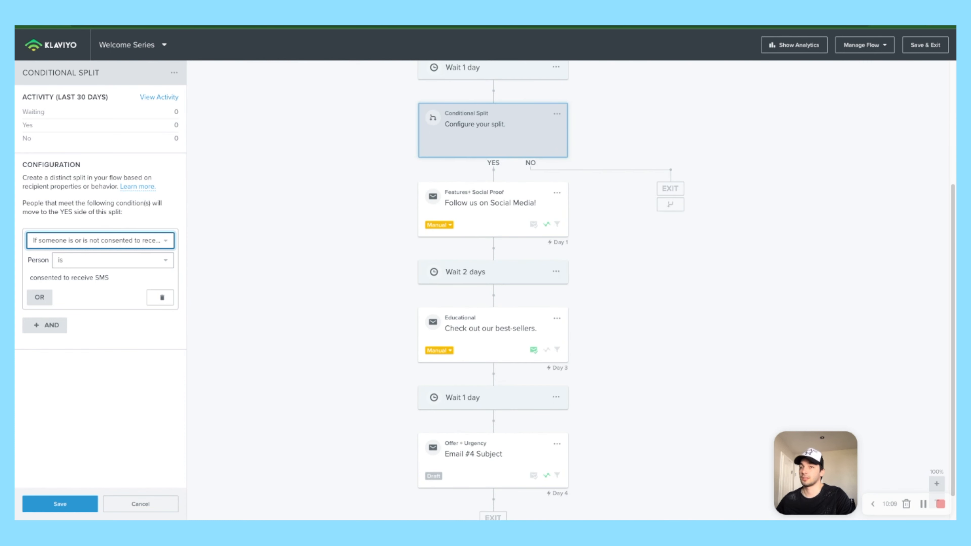
left_click(60, 504)
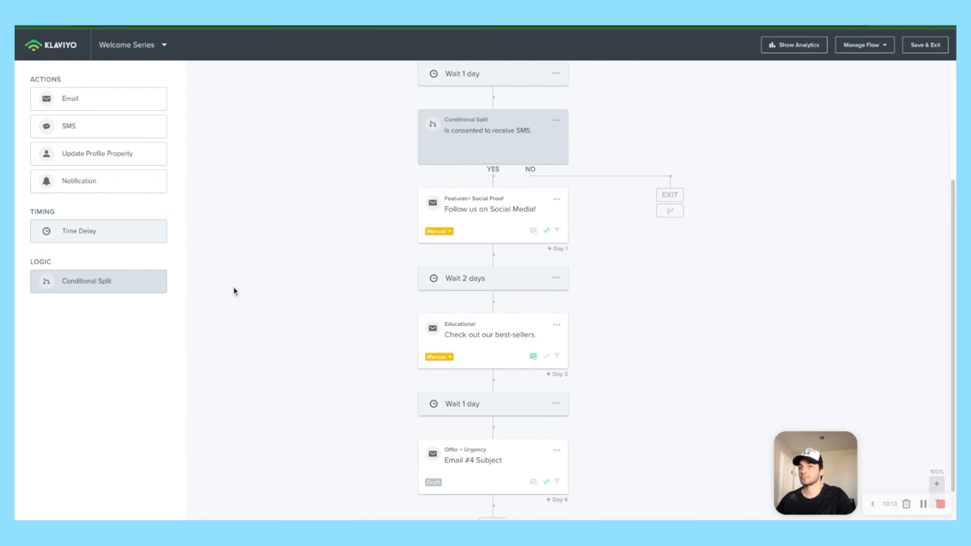
scroll(236, 287, "up", 2)
Step: Add an SMS step on the split's YES path named 'Email 1'
left_click_drag(76, 126, 467, 276)
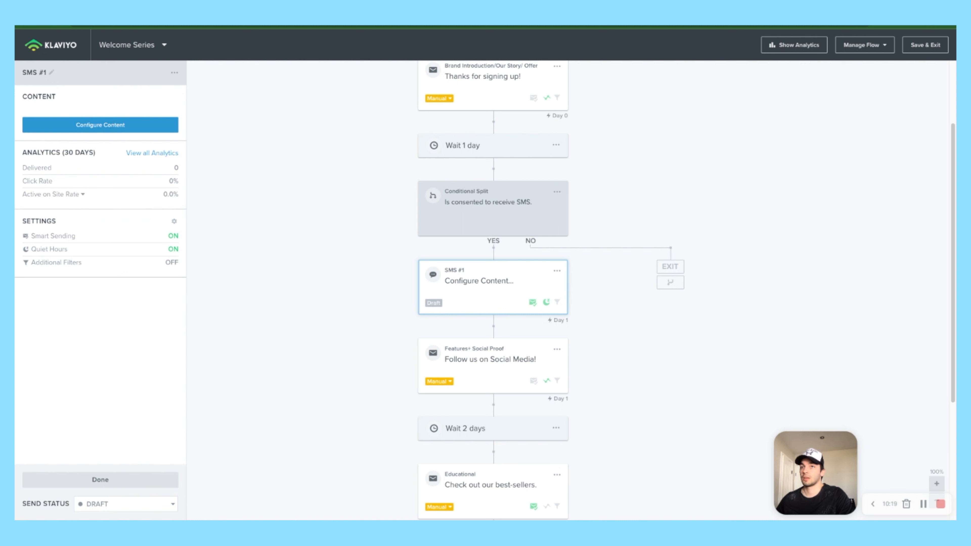
left_click(52, 72)
key("super+a")
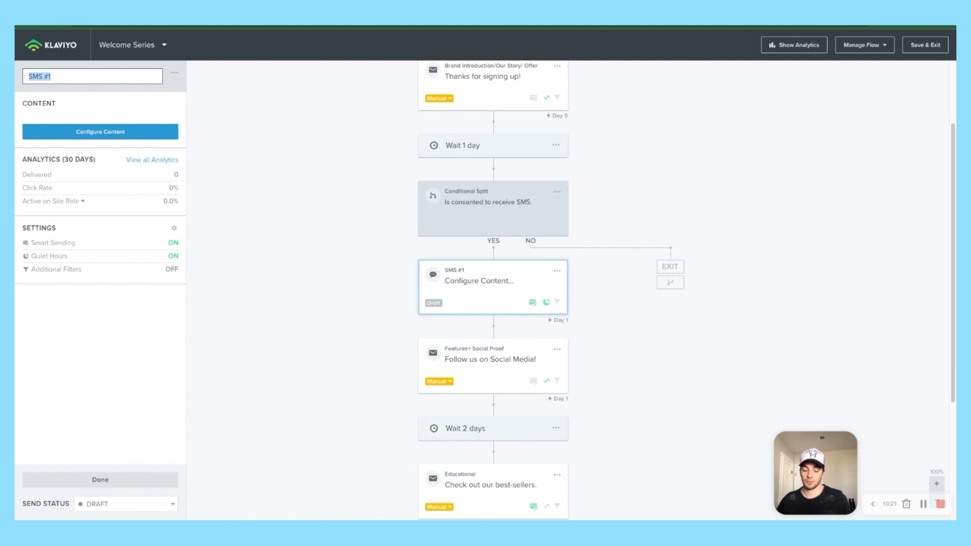
type("Emai l1")
key("BackSpace")
key("BackSpace")
key("BackSpace")
type("il 1")
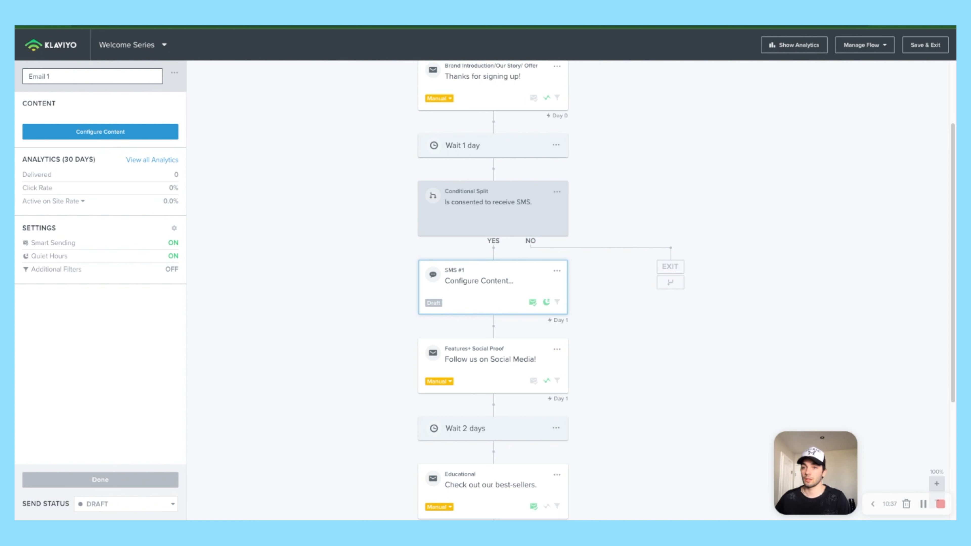
left_click(100, 480)
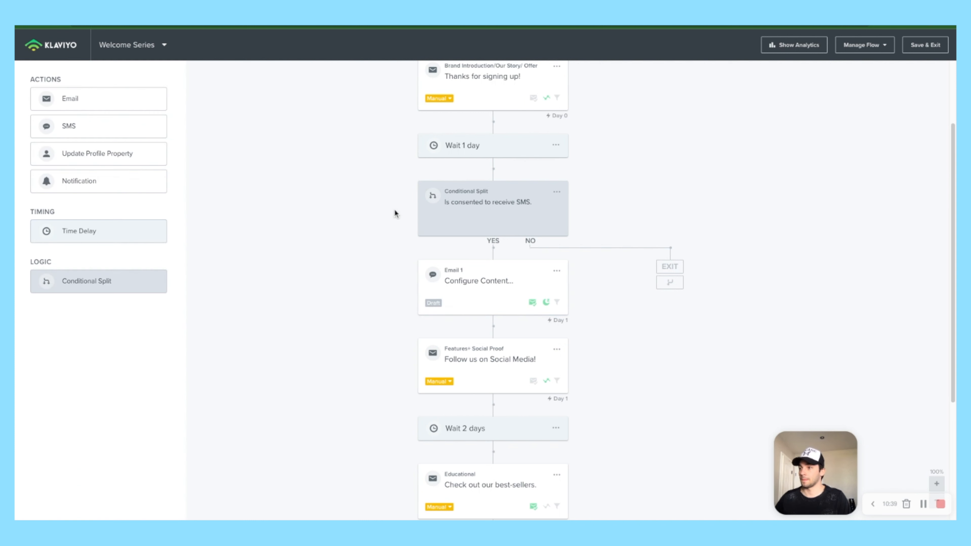
Step: Change the first wait from 1 day to 4 hours and save
scroll(440, 187, "up", 3)
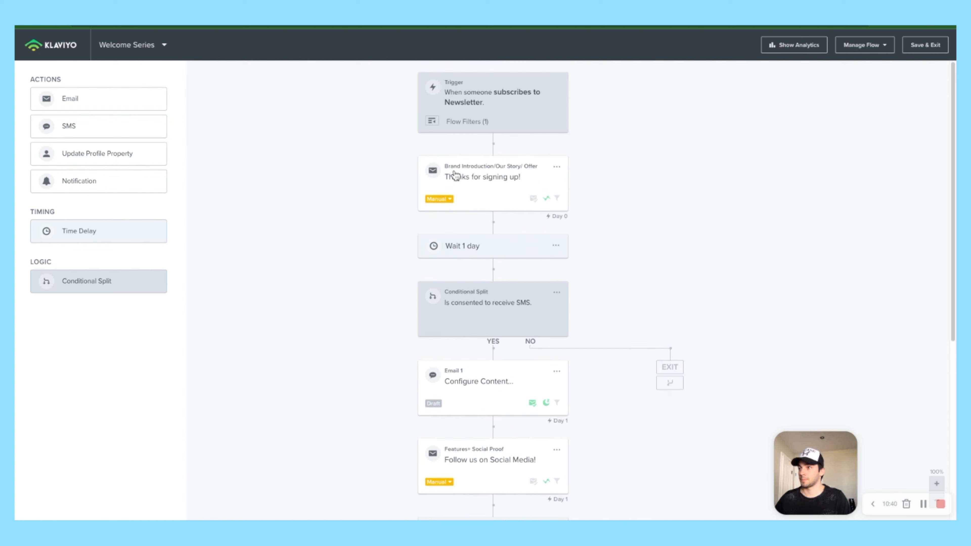
left_click(483, 255)
double_click(39, 118)
type("4")
left_click(93, 118)
left_click(86, 148)
left_click(60, 504)
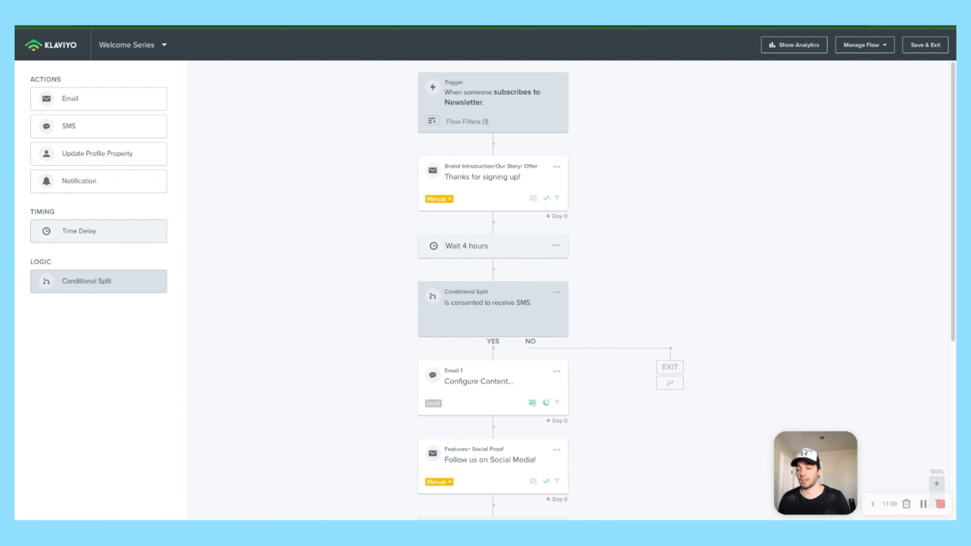
scroll(551, 326, "down", 5)
scroll(535, 268, "up", 1)
scroll(532, 250, "up", 1)
Step: Rejoin the NO branch below Email 1 and add a 1-day wait after it
left_click_drag(670, 234, 491, 298)
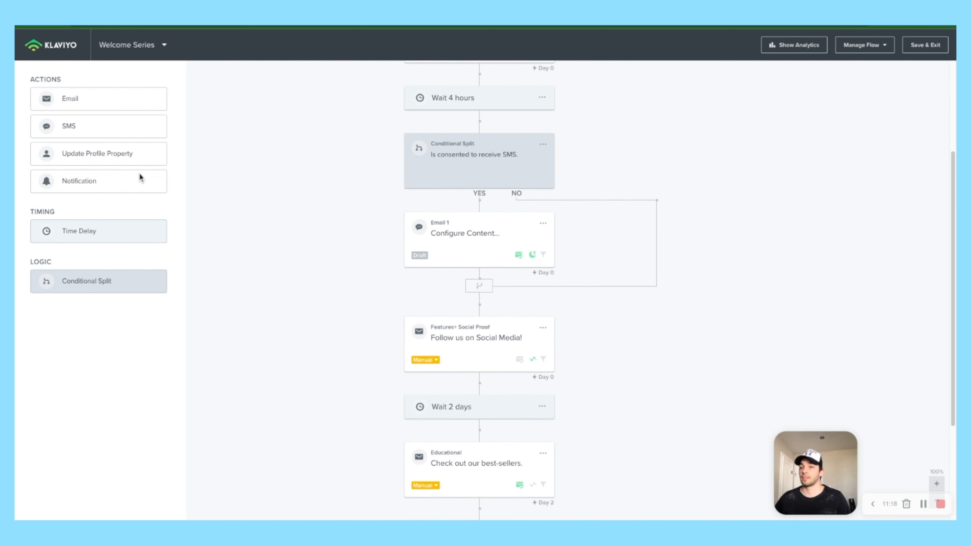
left_click_drag(48, 231, 423, 322)
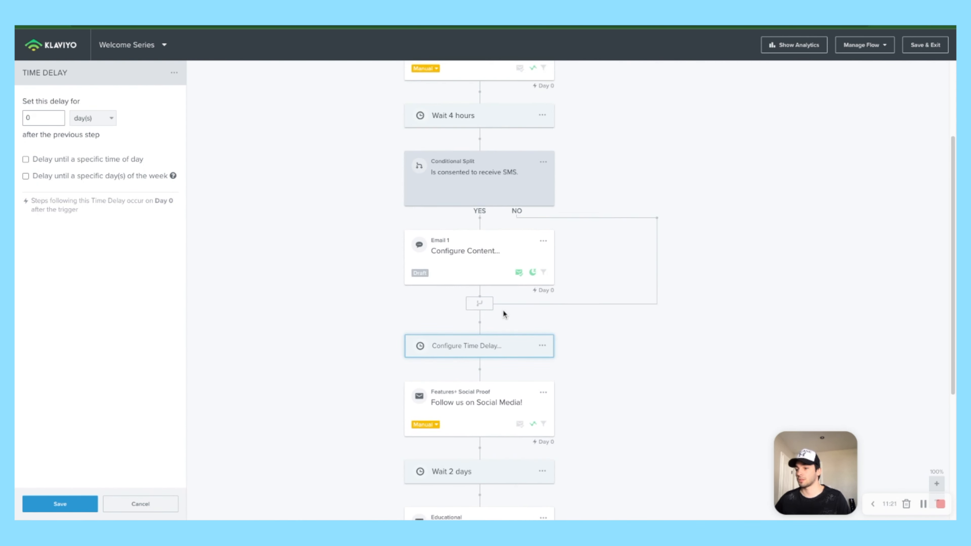
double_click(30, 118)
type("1")
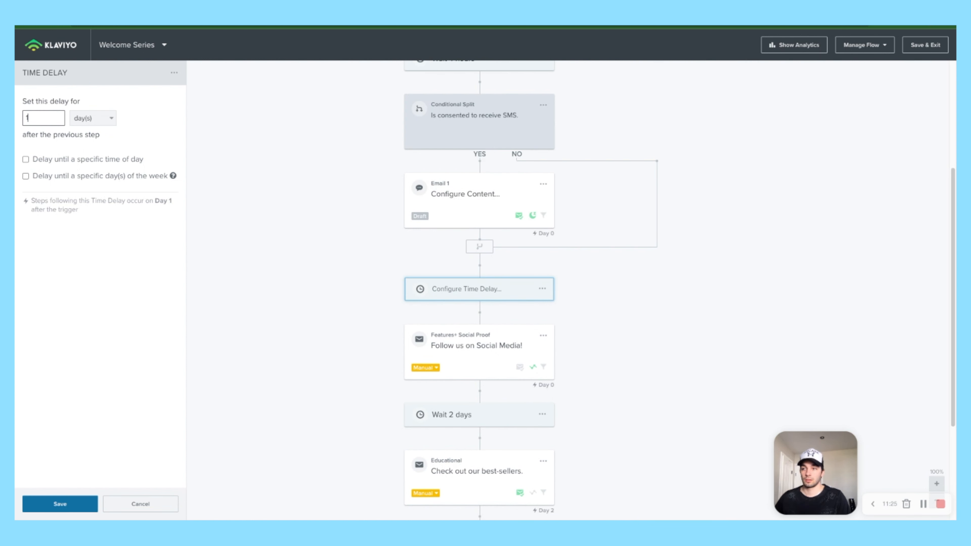
left_click(60, 503)
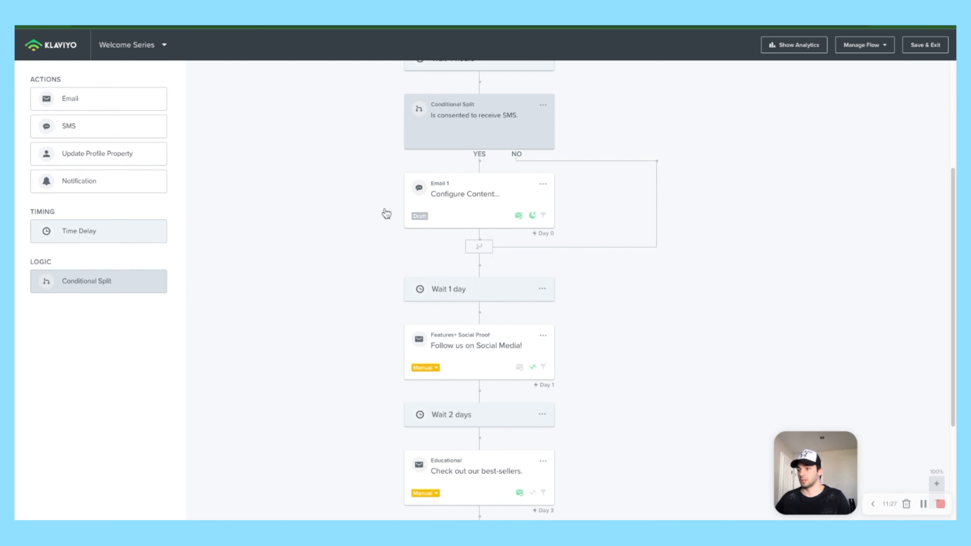
scroll(442, 217, "up", 2)
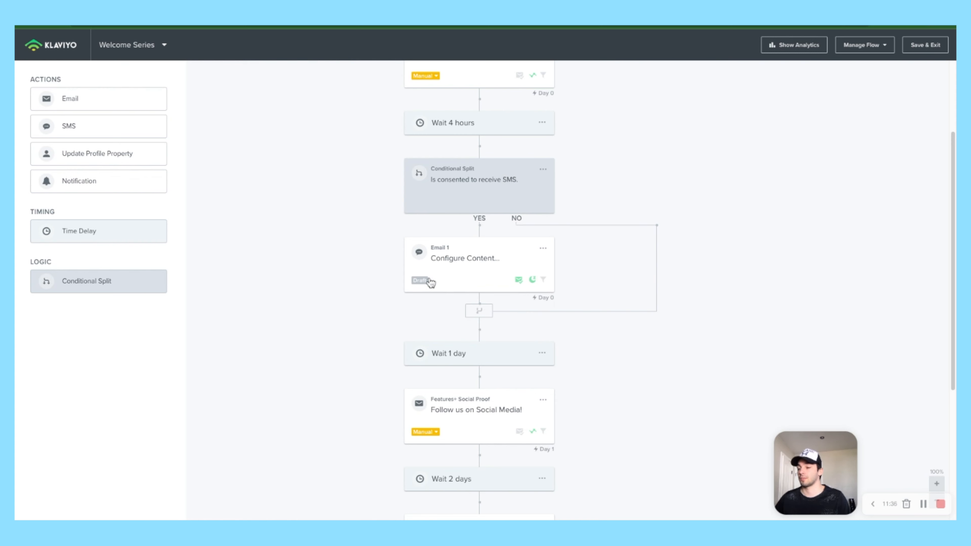
scroll(452, 262, "up", 3)
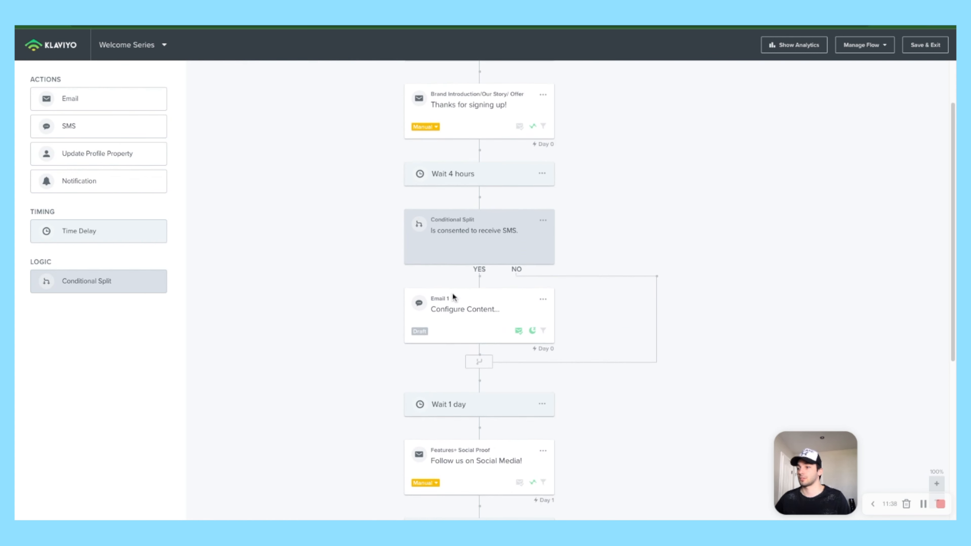
scroll(449, 351, "down", 2)
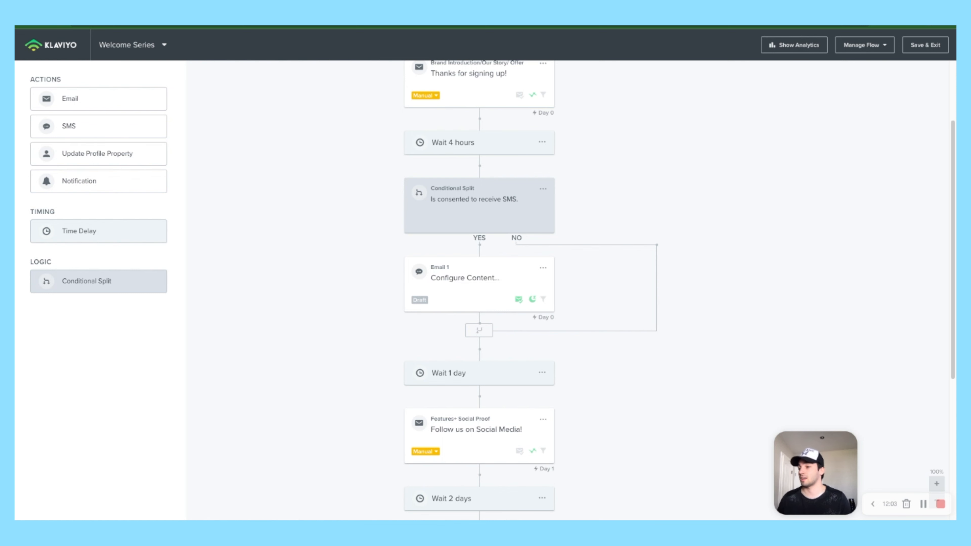
scroll(460, 318, "down", 2)
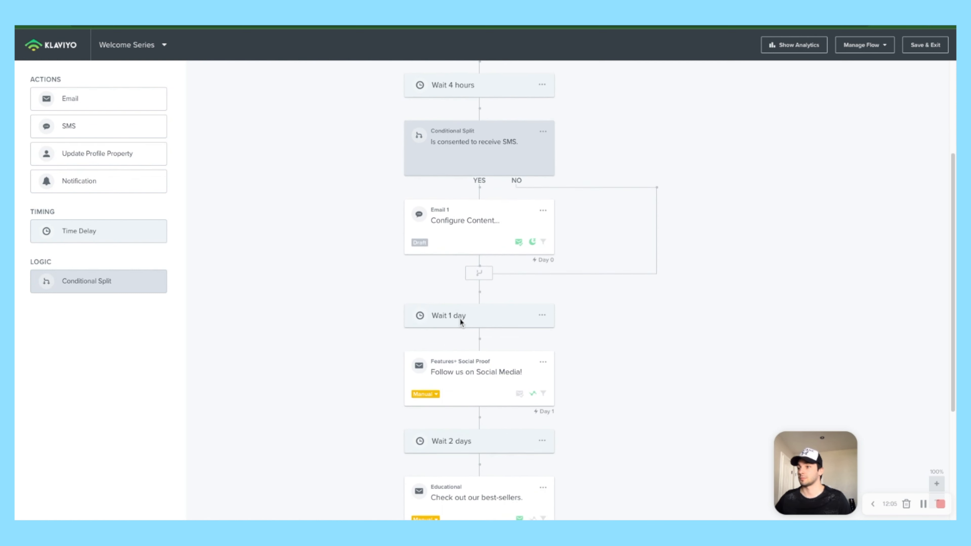
scroll(460, 318, "down", 5)
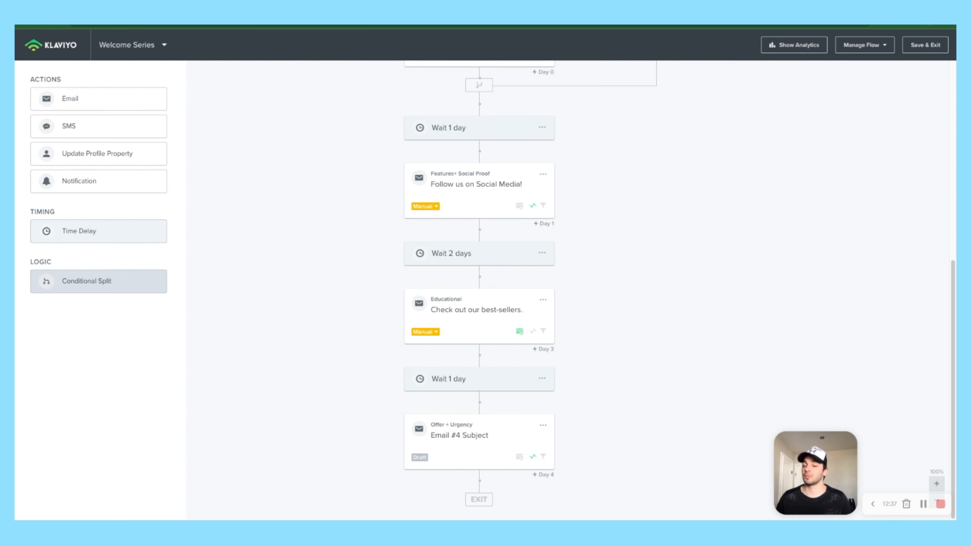
scroll(557, 269, "up", 5)
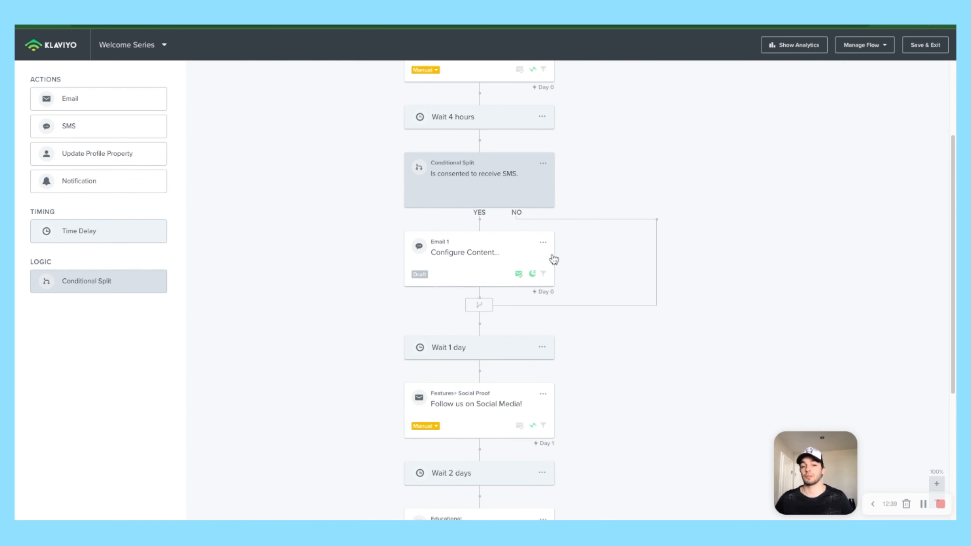
scroll(554, 259, "down", 5)
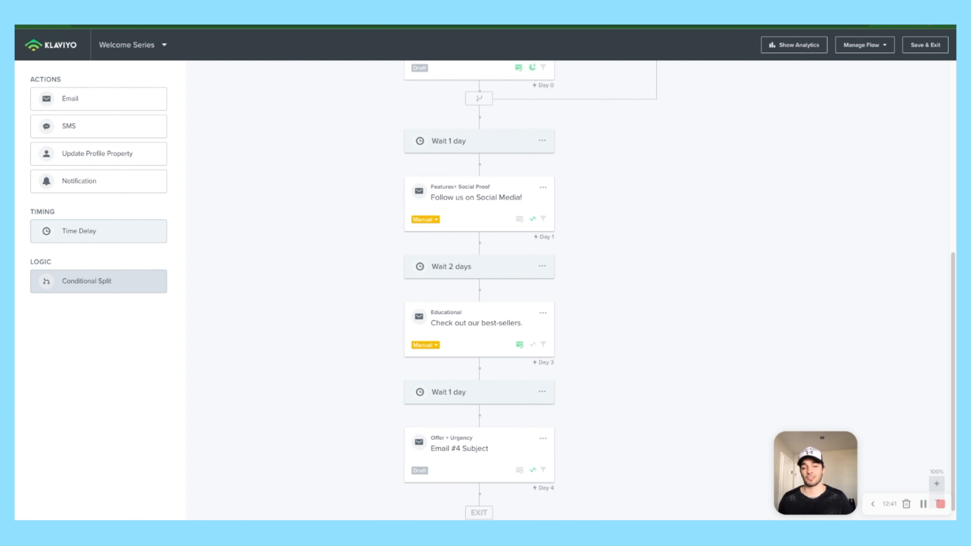